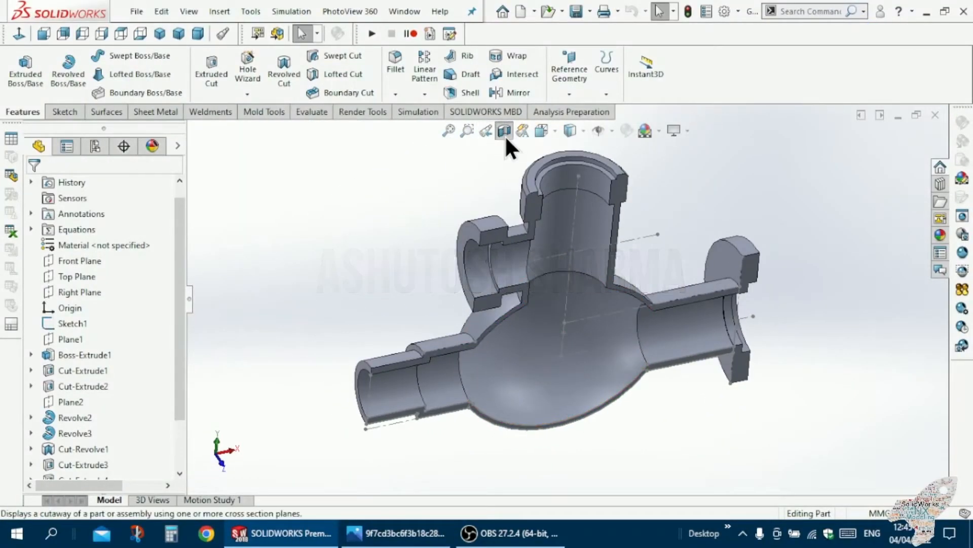
- Show the part as a planar section view cut along the Front Plane with a 0 mm offset
{"action": "left_click", "coordinate": [505, 133]}
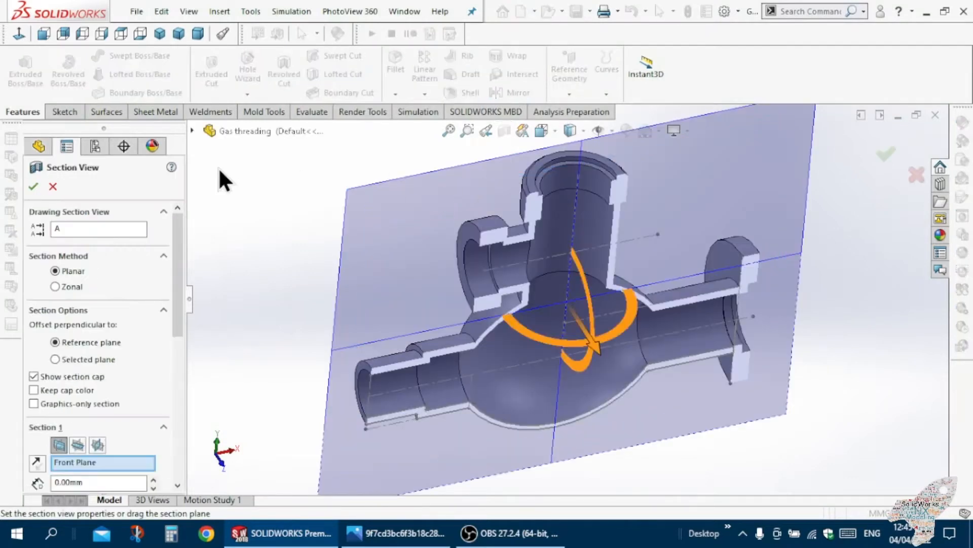
{"action": "left_click", "coordinate": [31, 187]}
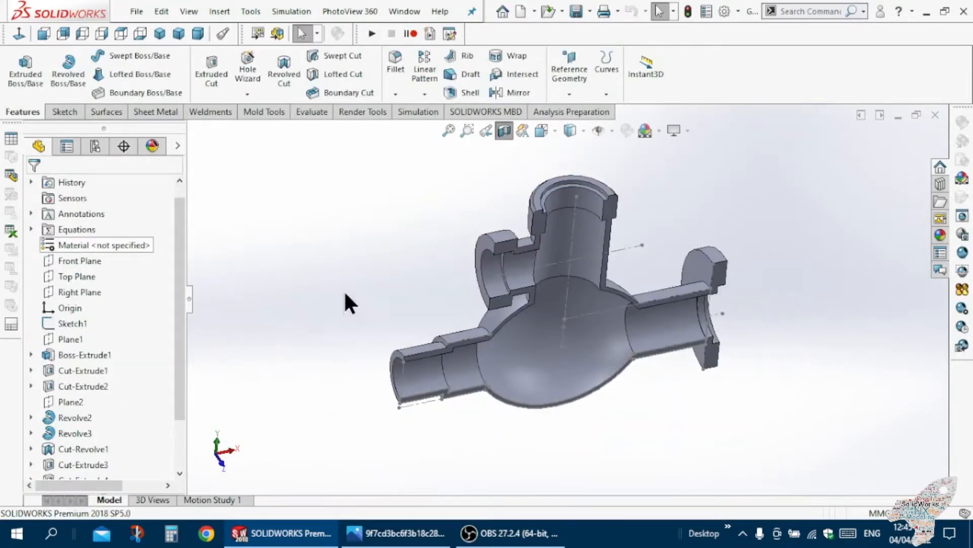
{"action": "middle_click_drag", "start_coordinate": [460, 278], "coordinate": [434, 246]}
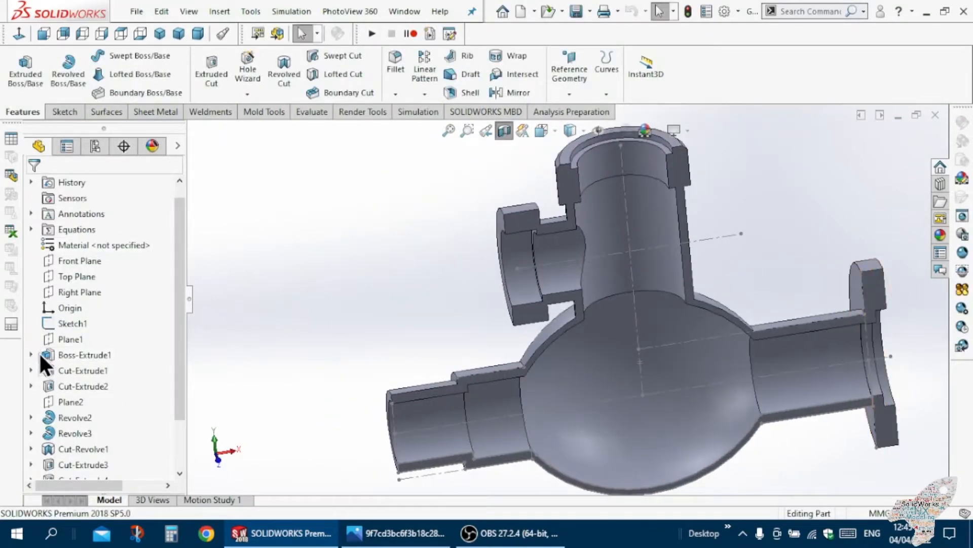
{"action": "left_click", "coordinate": [48, 339]}
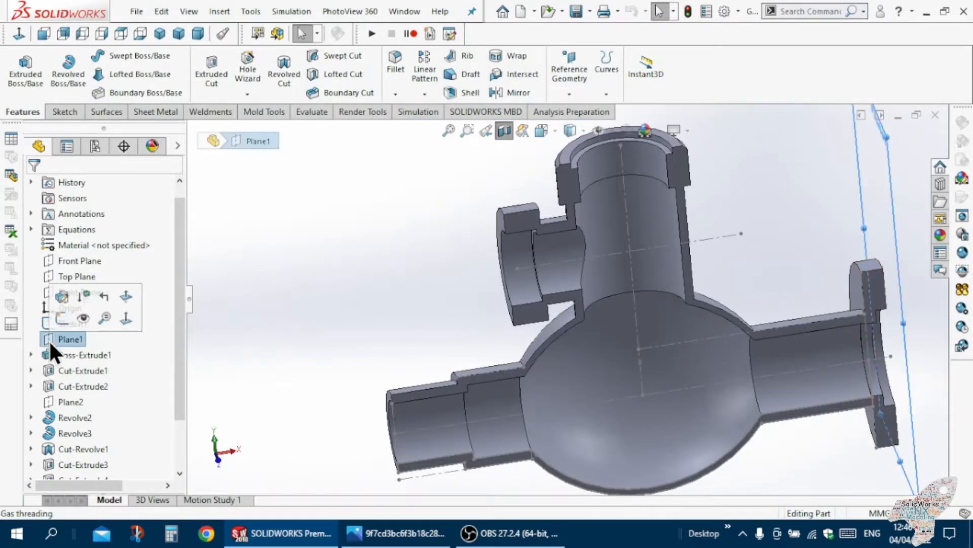
{"action": "left_click", "coordinate": [62, 317]}
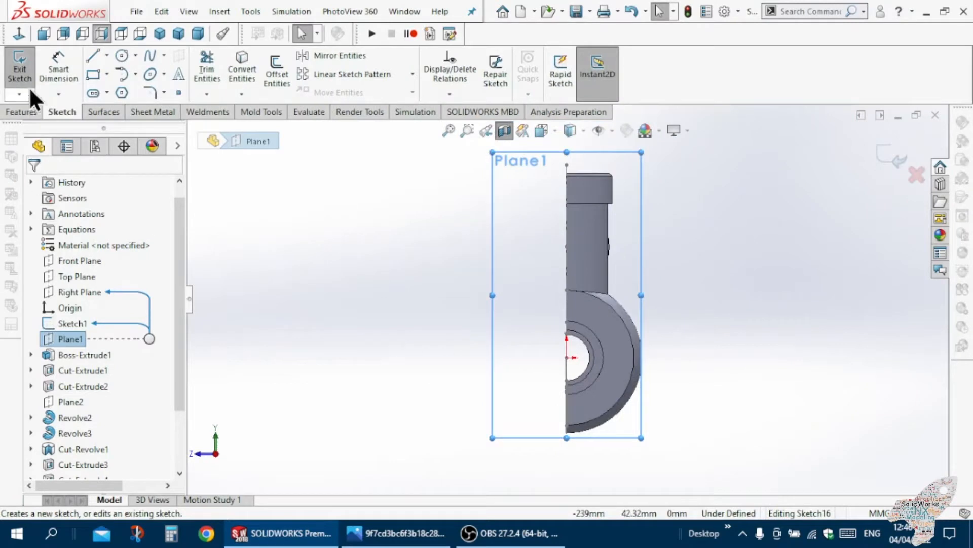
{"action": "left_click", "coordinate": [21, 71]}
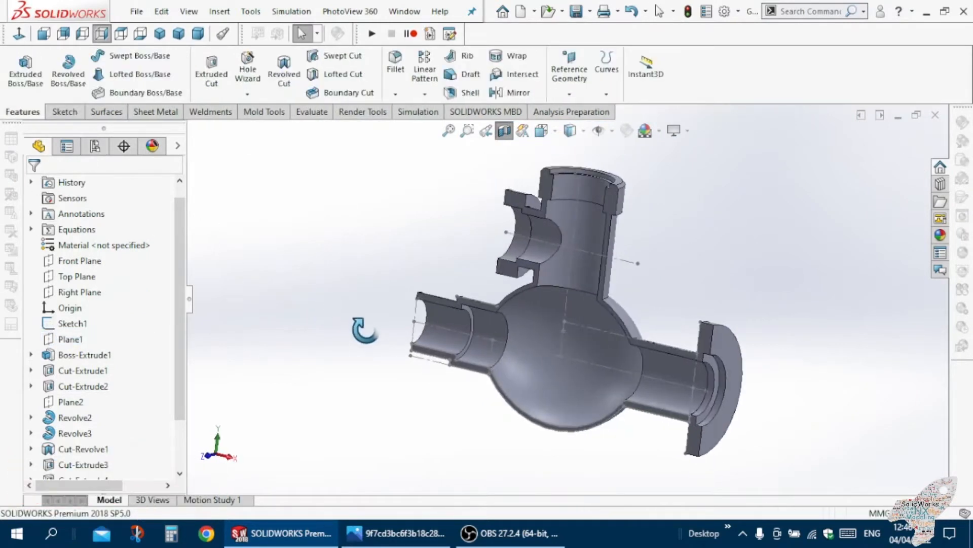
- Examine Plane1 and the extrusion settings of the end flange, Boss-Extrude1, leaving its definition unchanged
{"action": "left_click", "coordinate": [58, 335]}
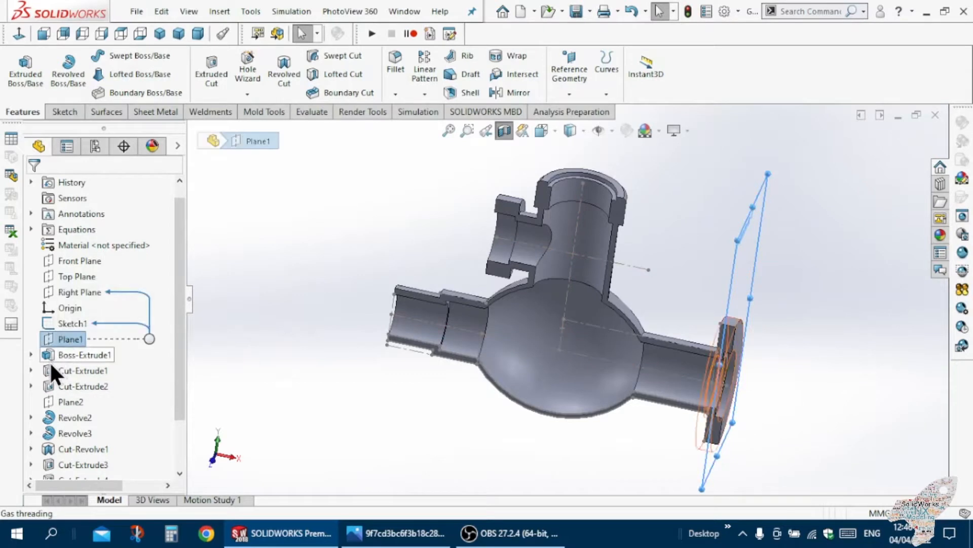
{"action": "left_click", "coordinate": [53, 353]}
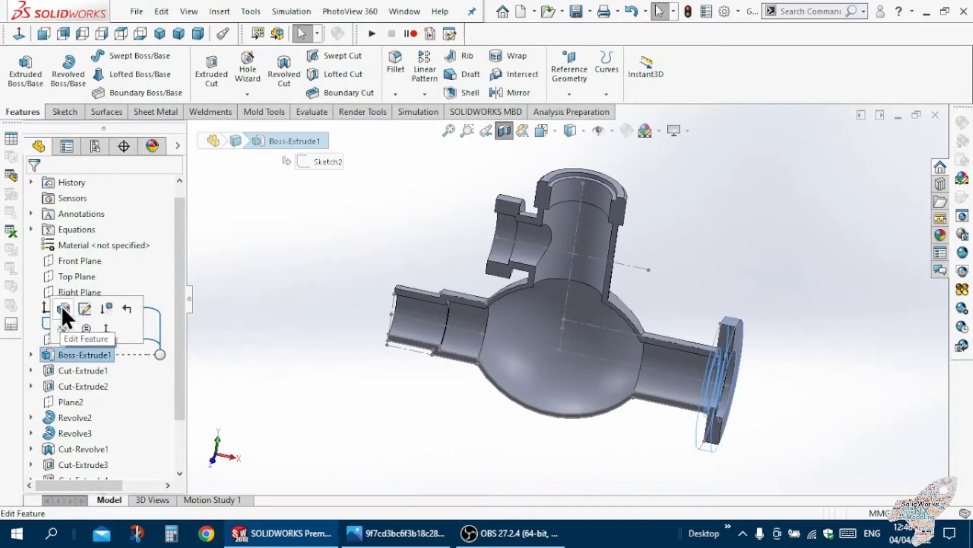
{"action": "left_click", "coordinate": [63, 308]}
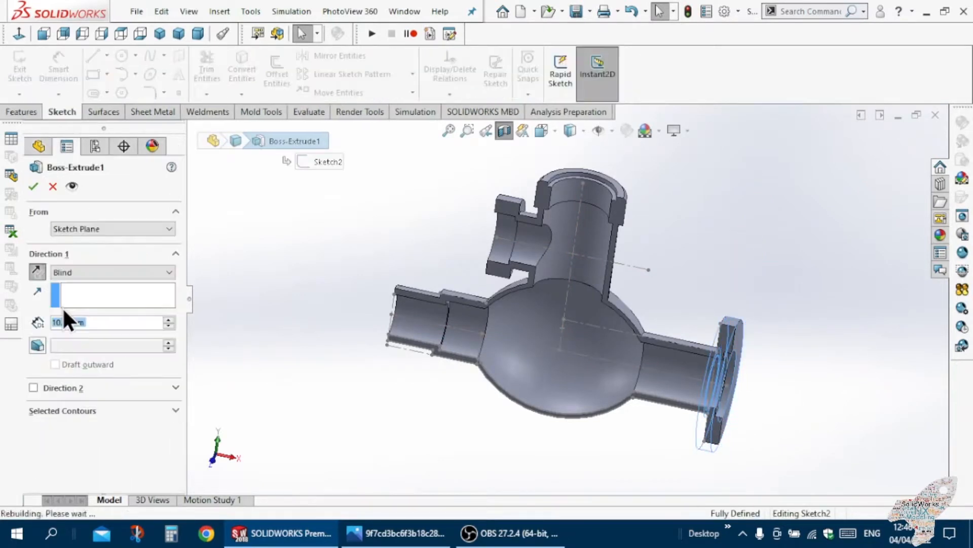
{"action": "left_click", "coordinate": [29, 190]}
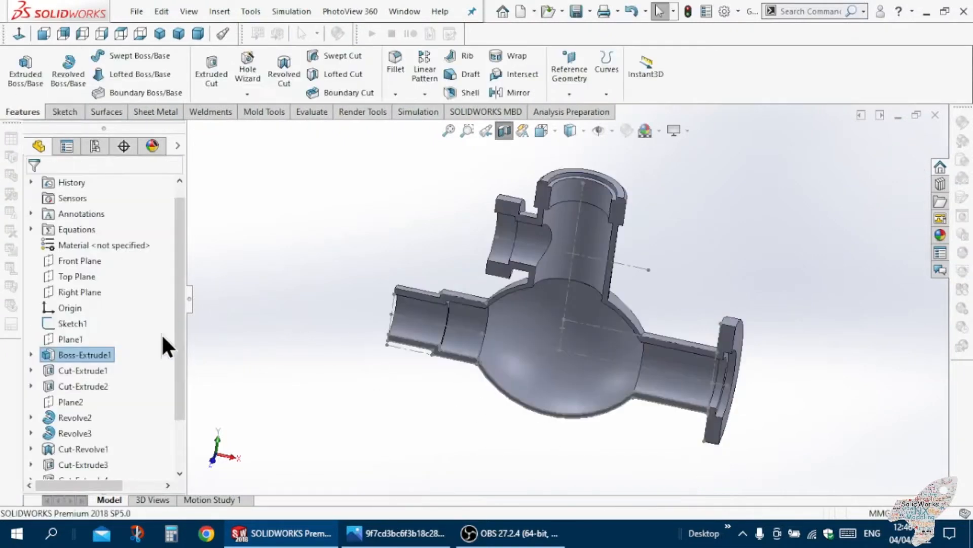
- Examine the direction and depth settings of the two flange bore cuts, Cut-Extrude1 and Cut-Extrude2, without editing them
{"action": "left_click", "coordinate": [62, 372]}
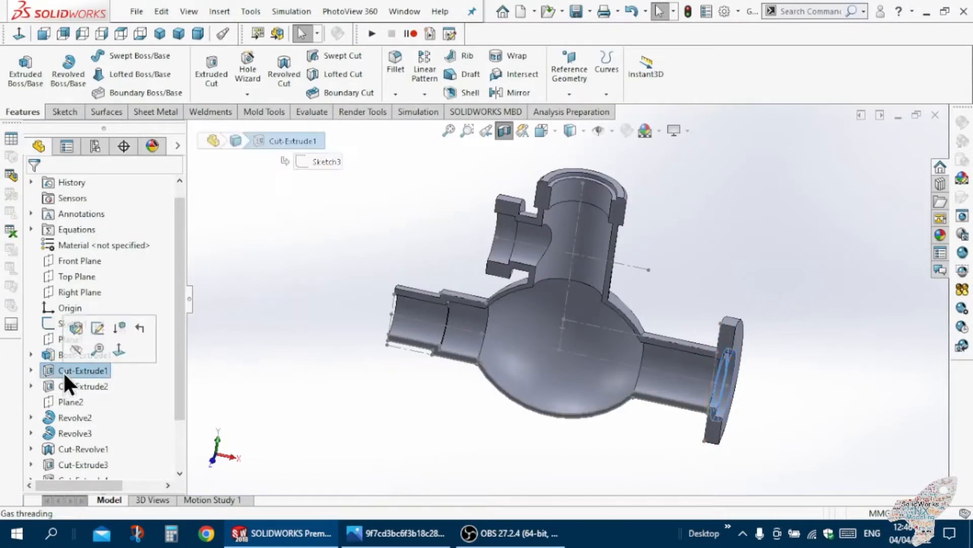
{"action": "left_click", "coordinate": [75, 327]}
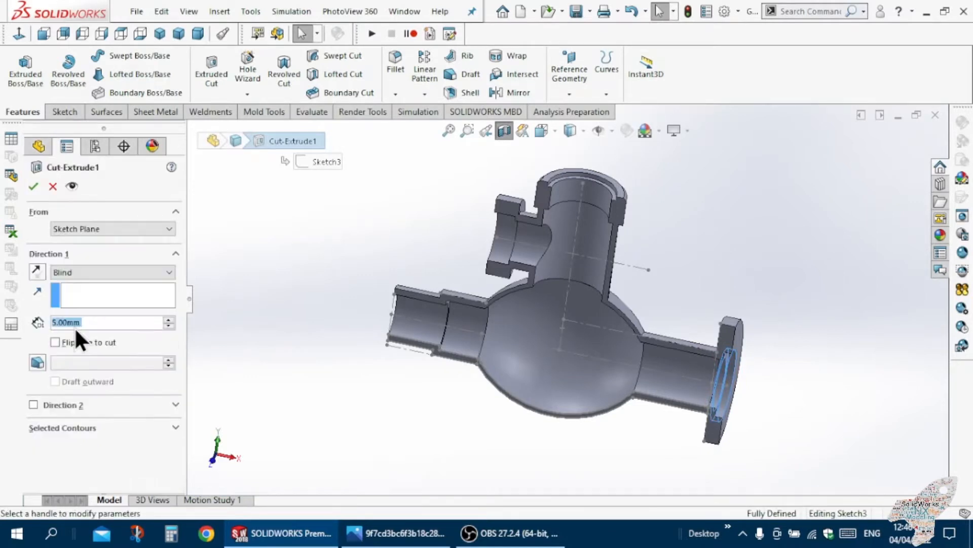
{"action": "mouse_move", "coordinate": [322, 412]}
{"action": "middle_mouse_down"}
{"action": "mouse_move", "coordinate": [282, 389]}
{"action": "mouse_move", "coordinate": [358, 397]}
{"action": "mouse_move", "coordinate": [326, 398]}
{"action": "middle_mouse_up"}
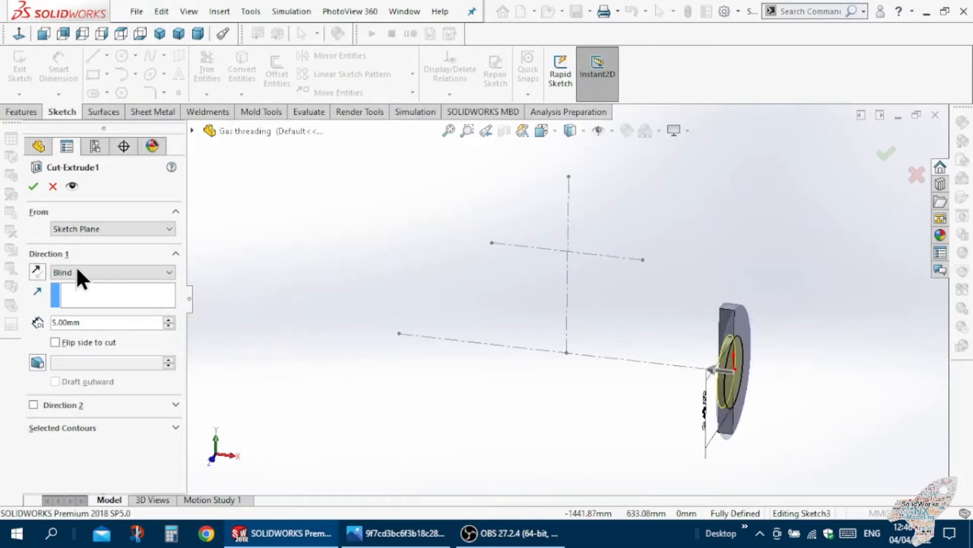
{"action": "left_click", "coordinate": [30, 191]}
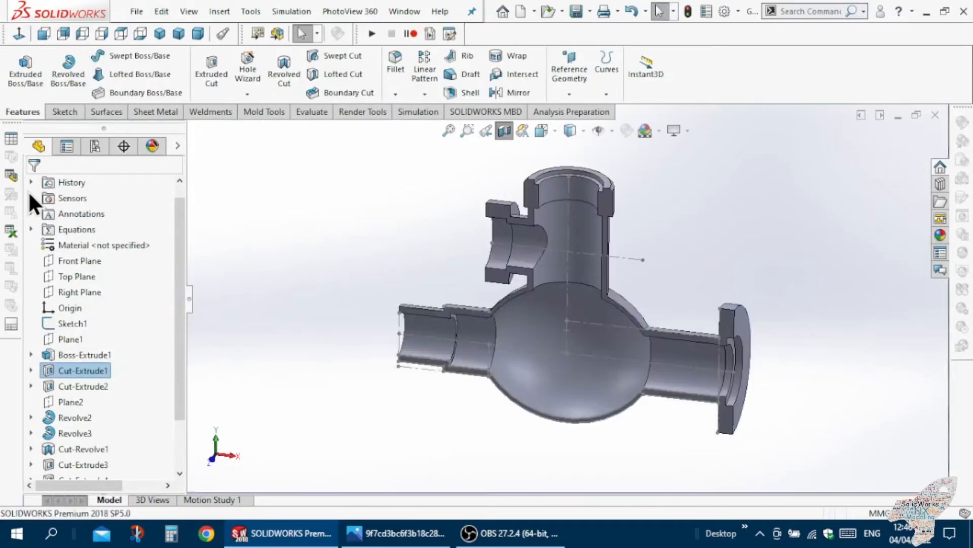
{"action": "left_click", "coordinate": [61, 385]}
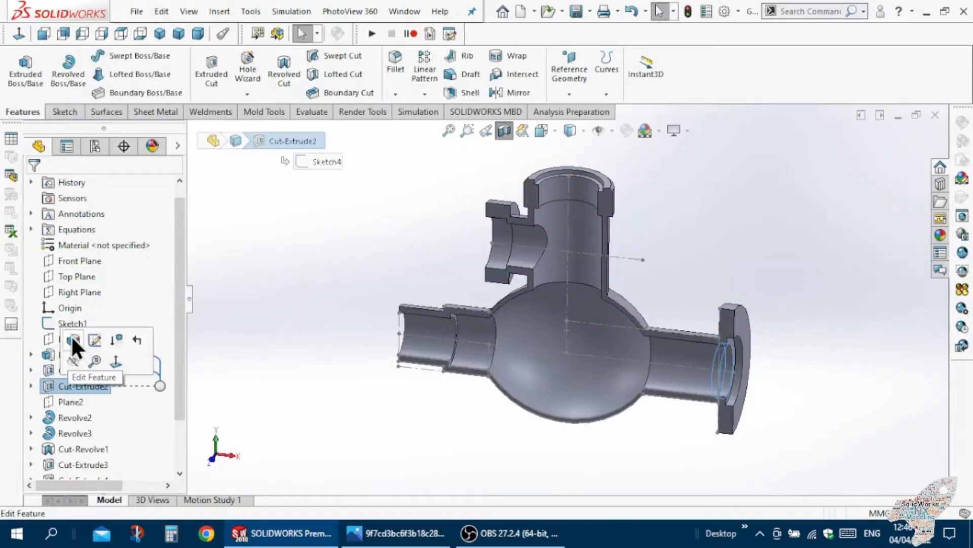
{"action": "left_click", "coordinate": [73, 338]}
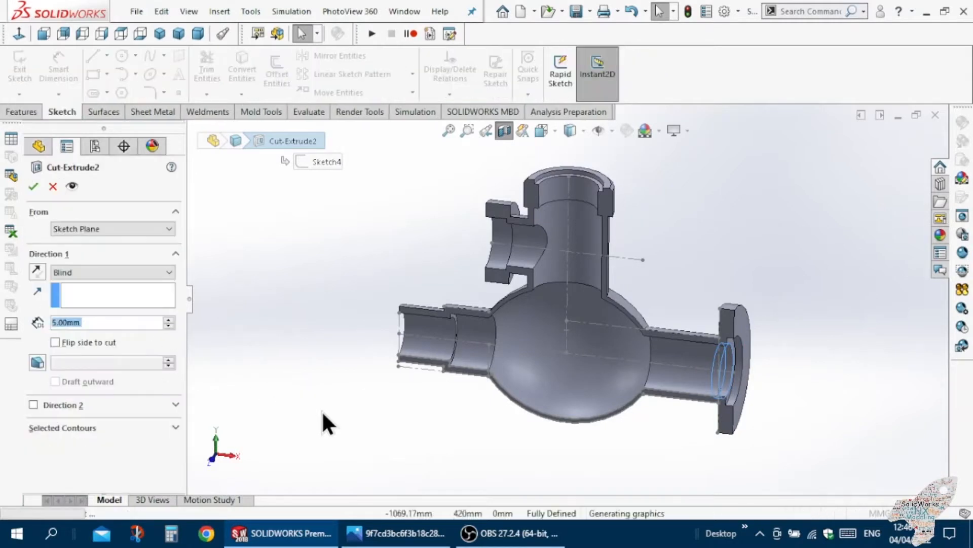
{"action": "mouse_move", "coordinate": [610, 379]}
{"action": "middle_mouse_down"}
{"action": "mouse_move", "coordinate": [679, 370]}
{"action": "mouse_move", "coordinate": [560, 356]}
{"action": "mouse_move", "coordinate": [437, 372]}
{"action": "mouse_move", "coordinate": [506, 343]}
{"action": "mouse_move", "coordinate": [580, 370]}
{"action": "middle_mouse_up"}
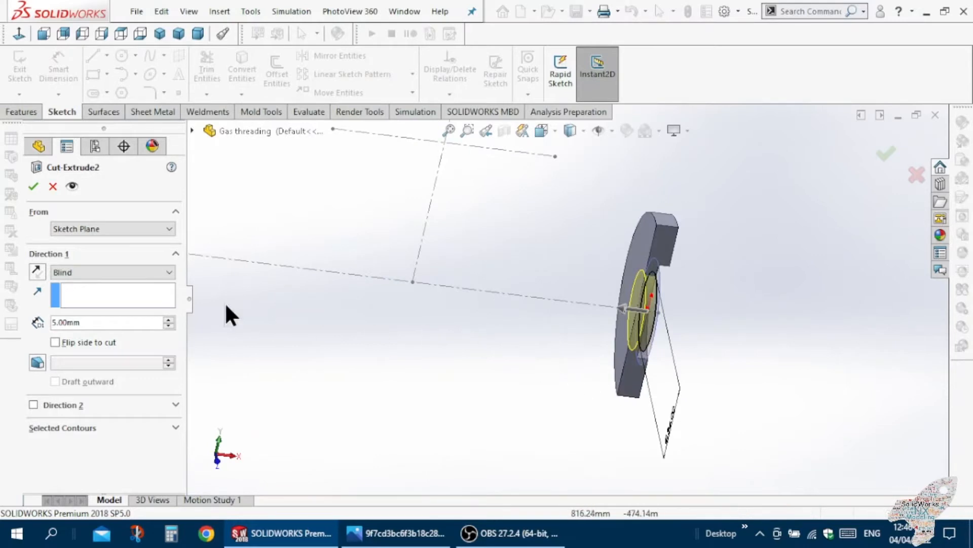
{"action": "left_click", "coordinate": [34, 186]}
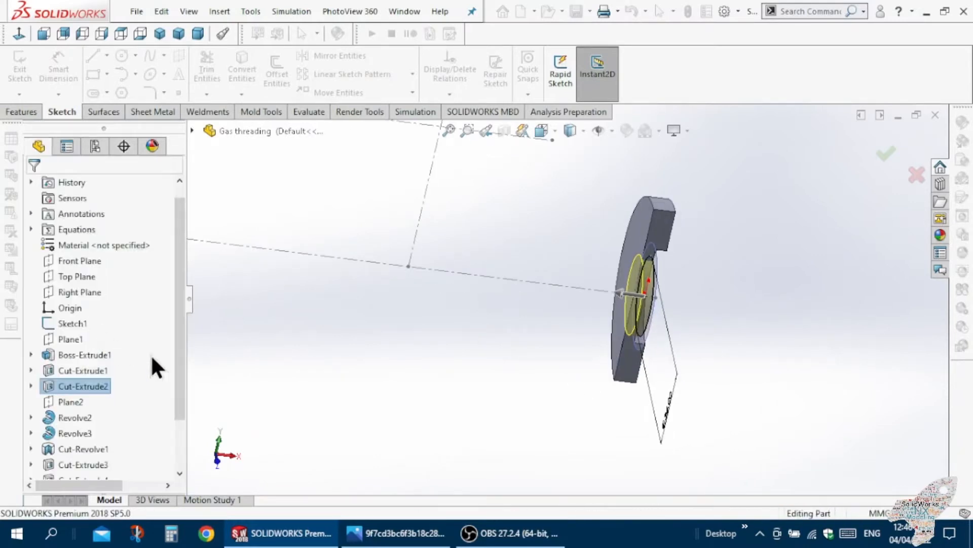
- Examine how Revolve2 forms the main body and Revolve3 the vertical neck, checking their revolve settings without changes
{"action": "scroll", "coordinate": [356, 414], "scroll_direction": "up", "scroll_amount": 6}
{"action": "scroll", "coordinate": [529, 213], "scroll_direction": "down", "scroll_amount": 4}
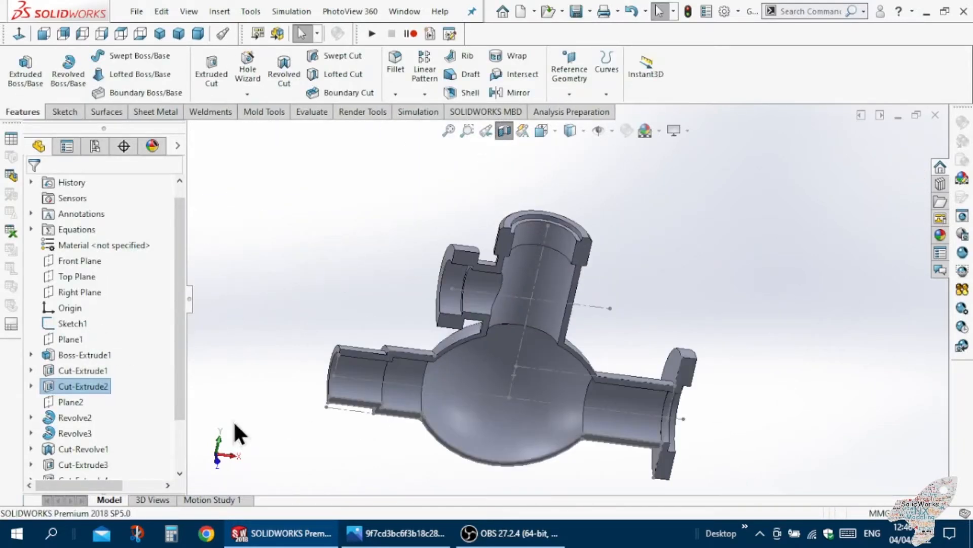
{"action": "left_click", "coordinate": [67, 420]}
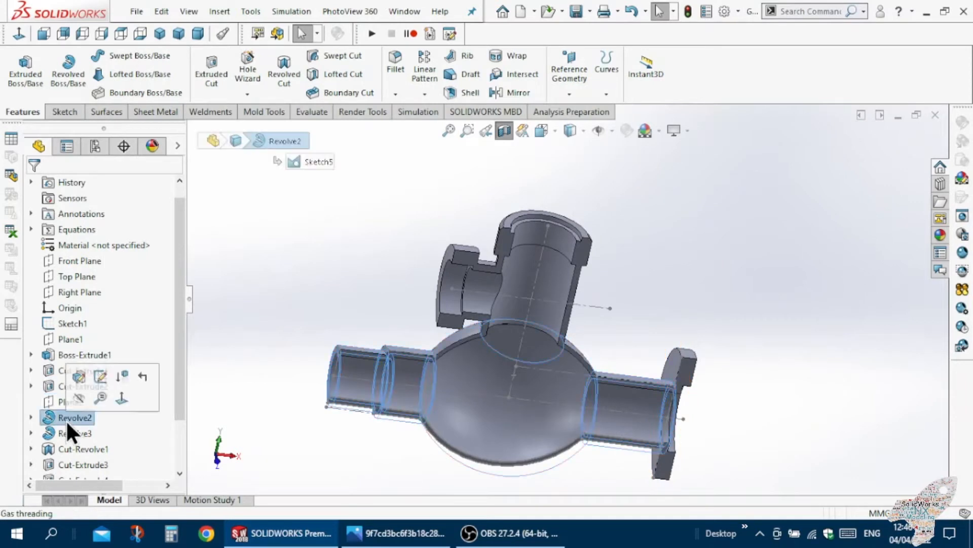
{"action": "left_click", "coordinate": [74, 376]}
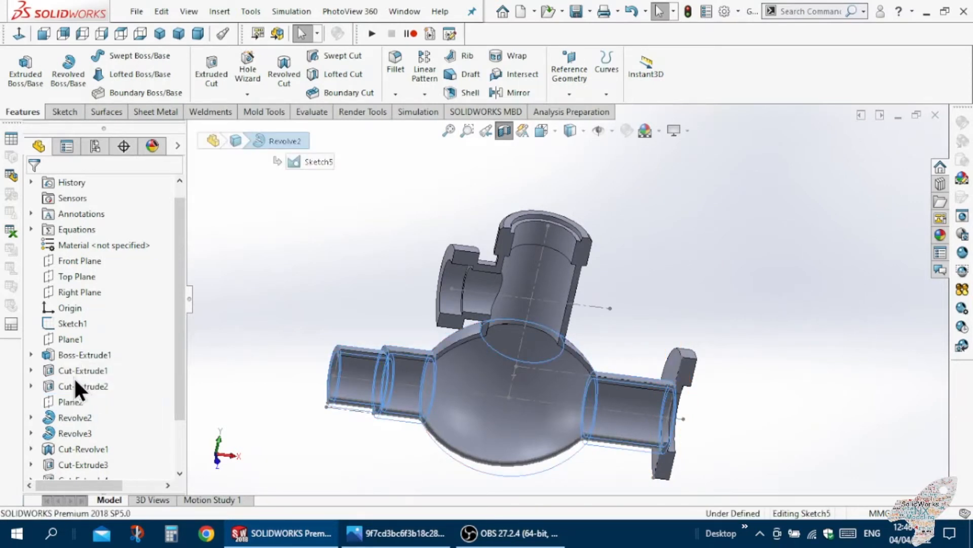
{"action": "middle_click_drag", "start_coordinate": [262, 346], "coordinate": [113, 293]}
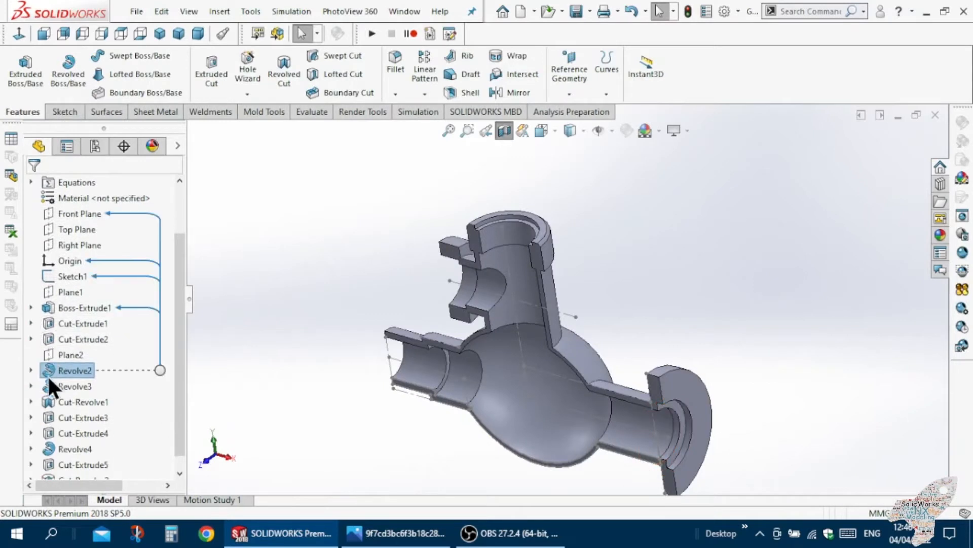
{"action": "left_click", "coordinate": [53, 384]}
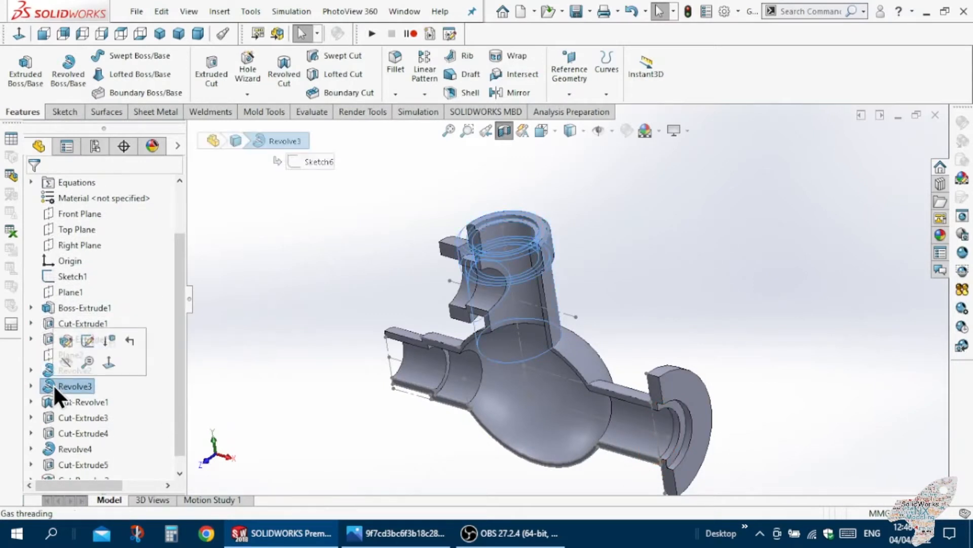
{"action": "left_click", "coordinate": [68, 340]}
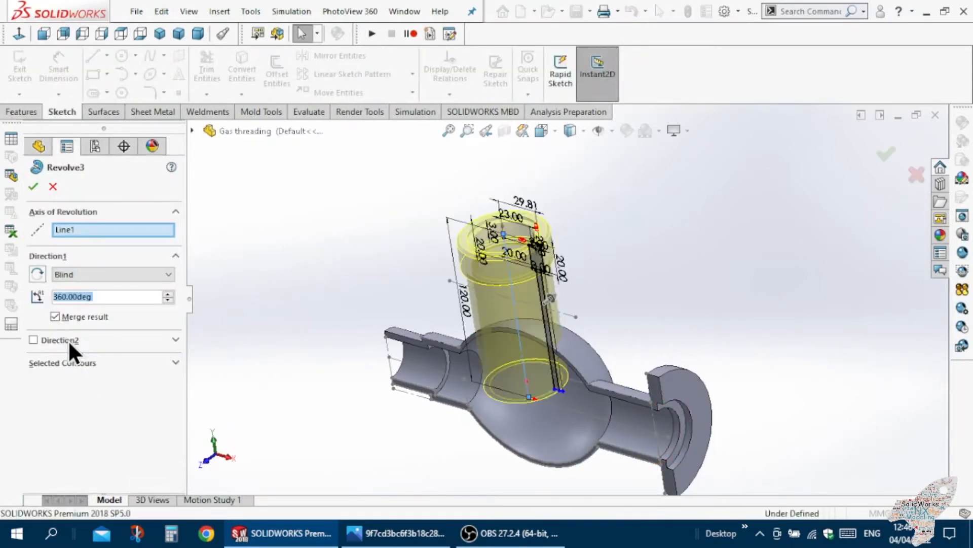
{"action": "middle_click_drag", "start_coordinate": [420, 440], "coordinate": [440, 402]}
{"action": "left_click", "coordinate": [33, 187]}
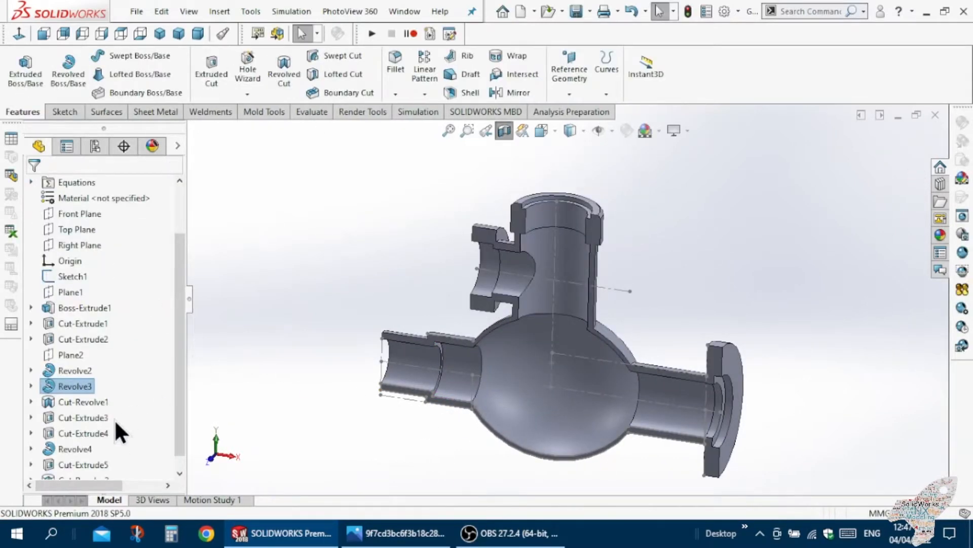
- Examine the axis and angle settings of Cut-Revolve1, which hollows the bulbous chamber, without changing them
{"action": "left_click", "coordinate": [55, 402]}
{"action": "left_click", "coordinate": [68, 357]}
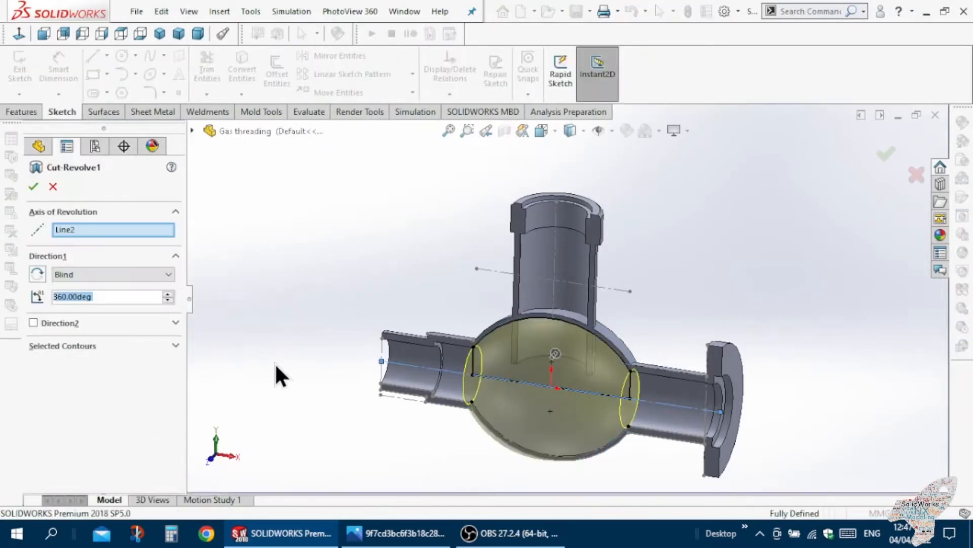
{"action": "left_click", "coordinate": [33, 186]}
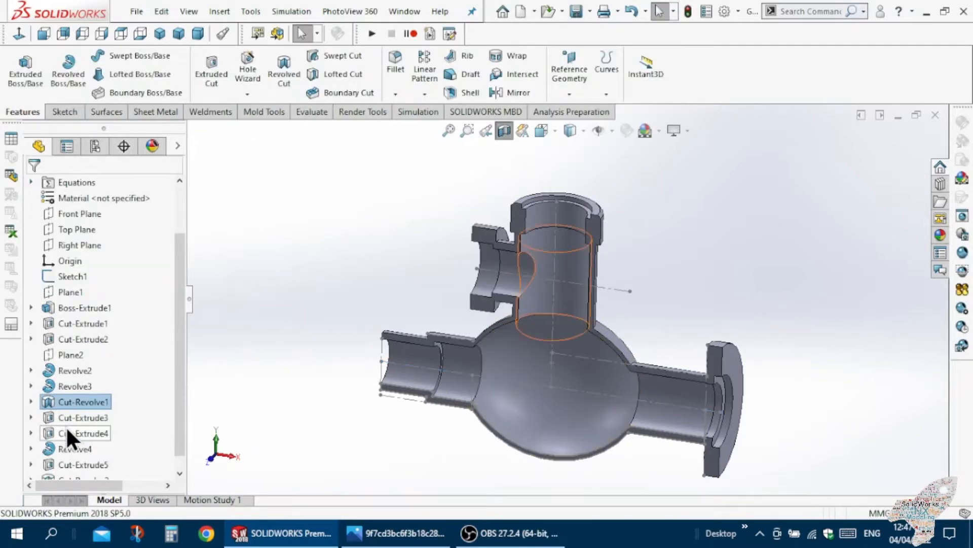
- Examine the end conditions and depths of the vertical neck's bore cuts, Cut-Extrude3 and Cut-Extrude4, without editing them
{"action": "left_click", "coordinate": [67, 418]}
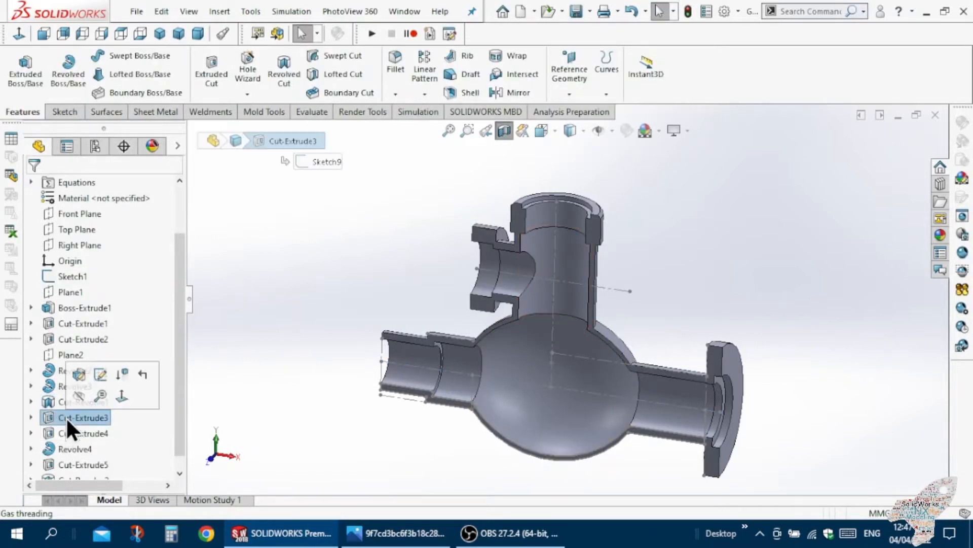
{"action": "left_click", "coordinate": [74, 375]}
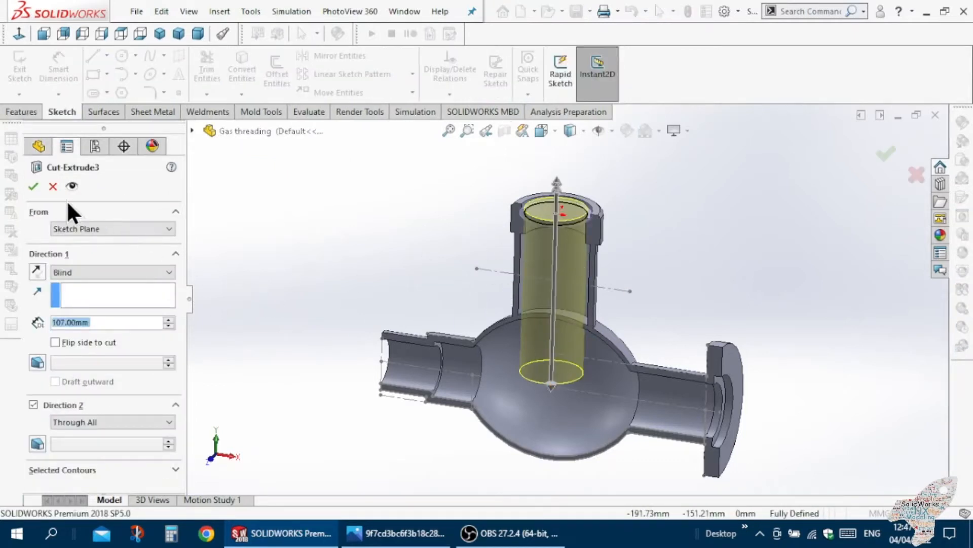
{"action": "left_click", "coordinate": [33, 187]}
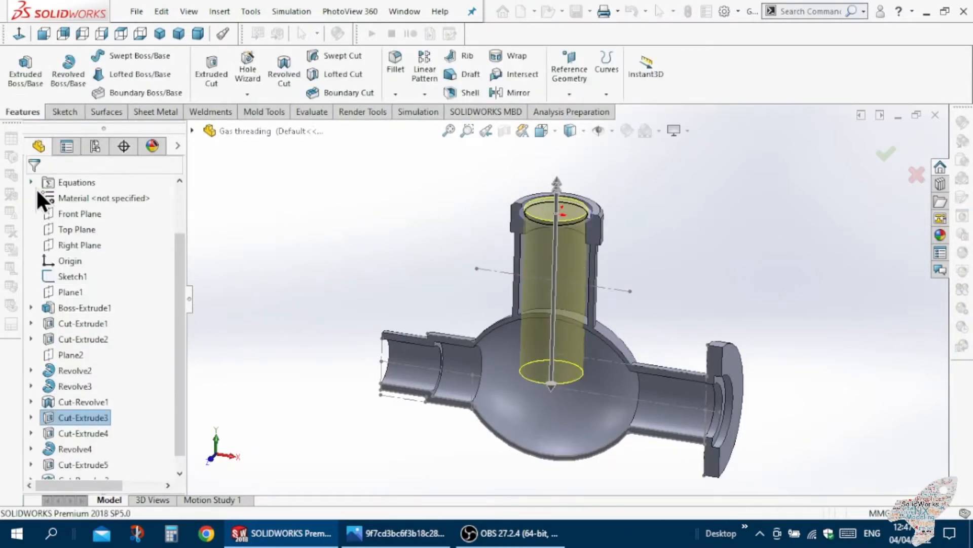
{"action": "scroll", "coordinate": [109, 445], "scroll_direction": "down", "scroll_amount": 1}
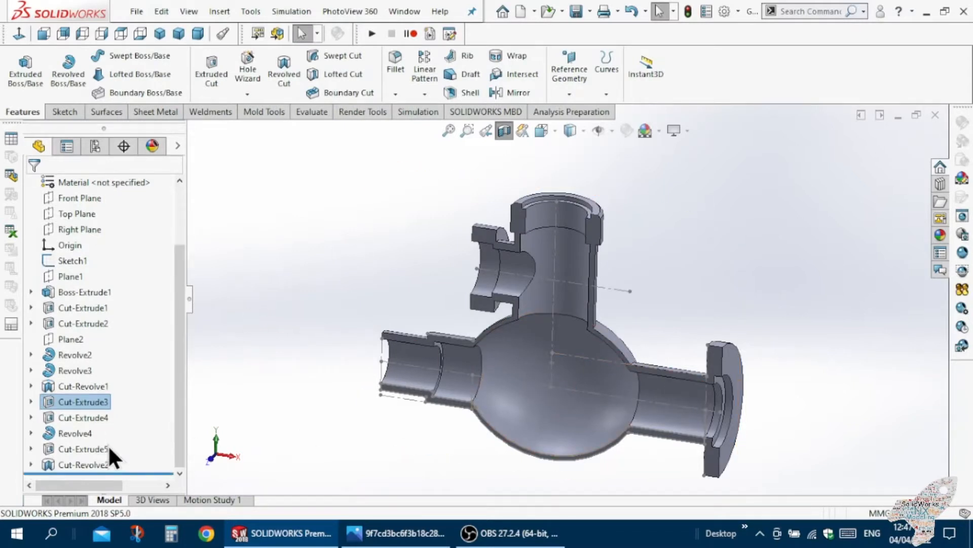
{"action": "left_click", "coordinate": [69, 419]}
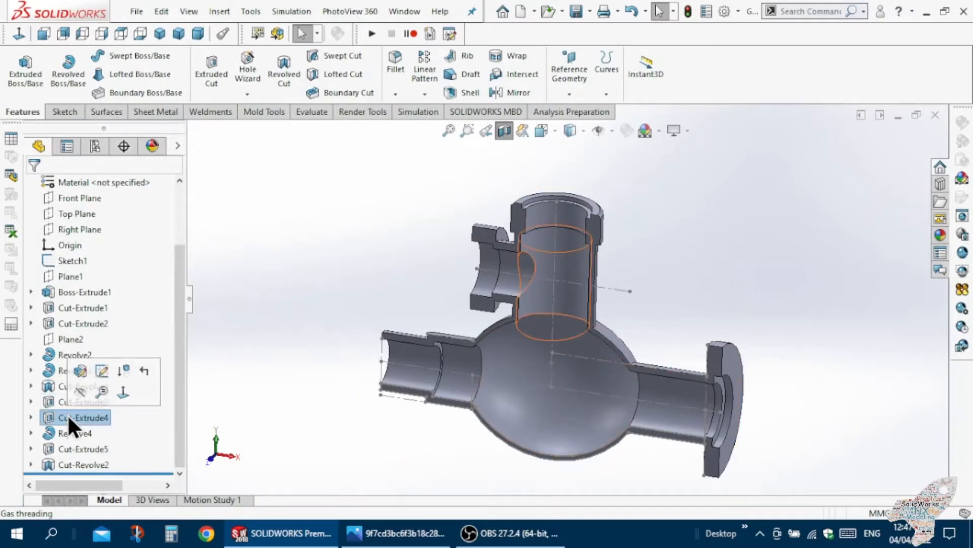
{"action": "left_click", "coordinate": [79, 371]}
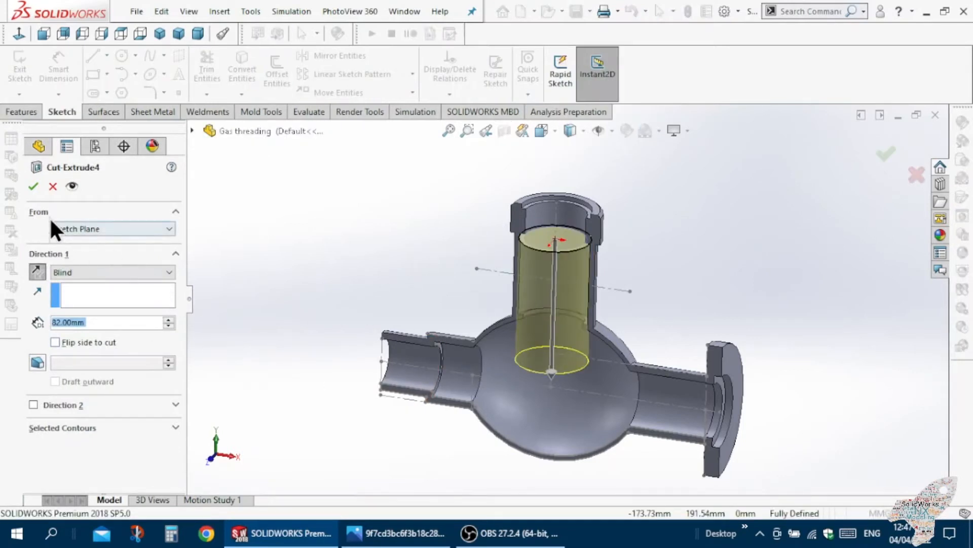
{"action": "left_click", "coordinate": [32, 187]}
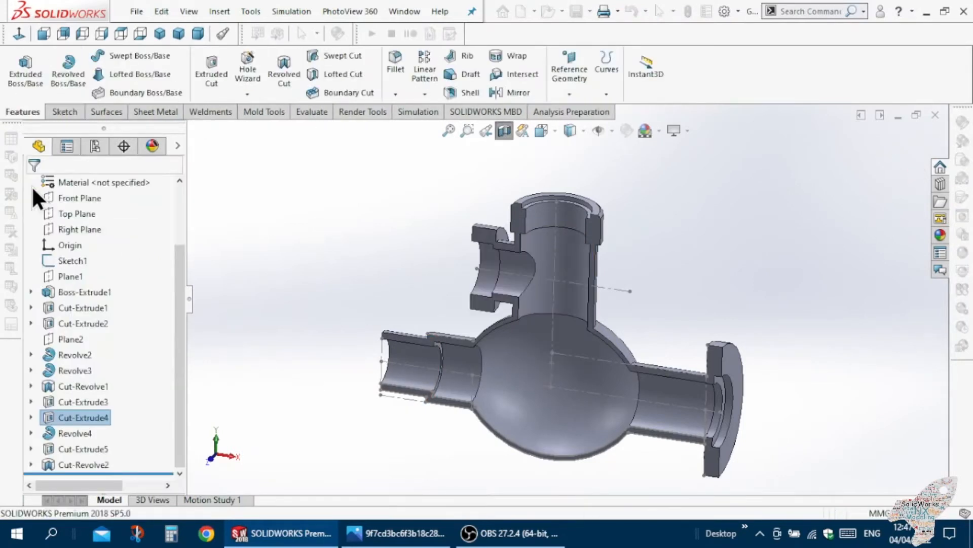
- Examine the axis, angle and sketch profile of Revolve4, which forms the small branch on the vertical neck, without changing them
{"action": "left_click", "coordinate": [70, 432]}
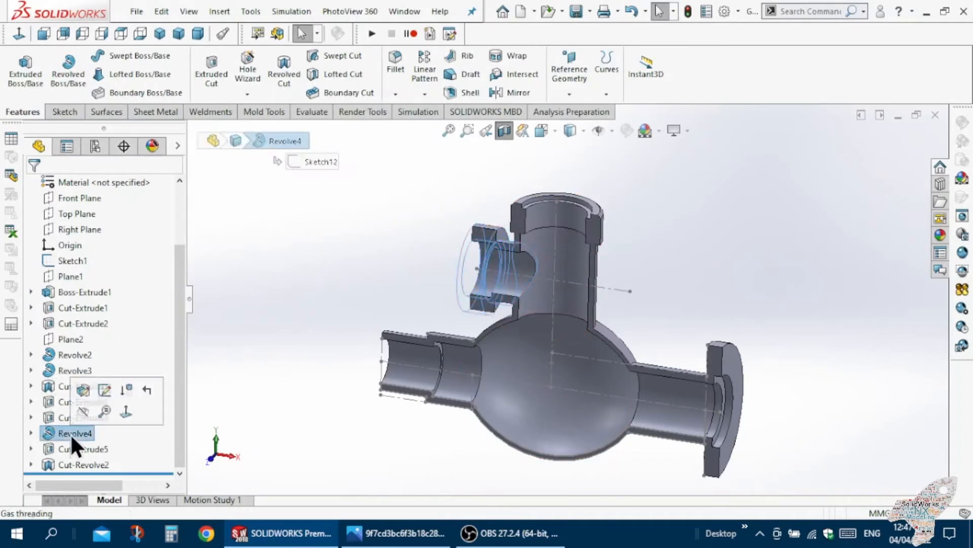
{"action": "left_click", "coordinate": [83, 391]}
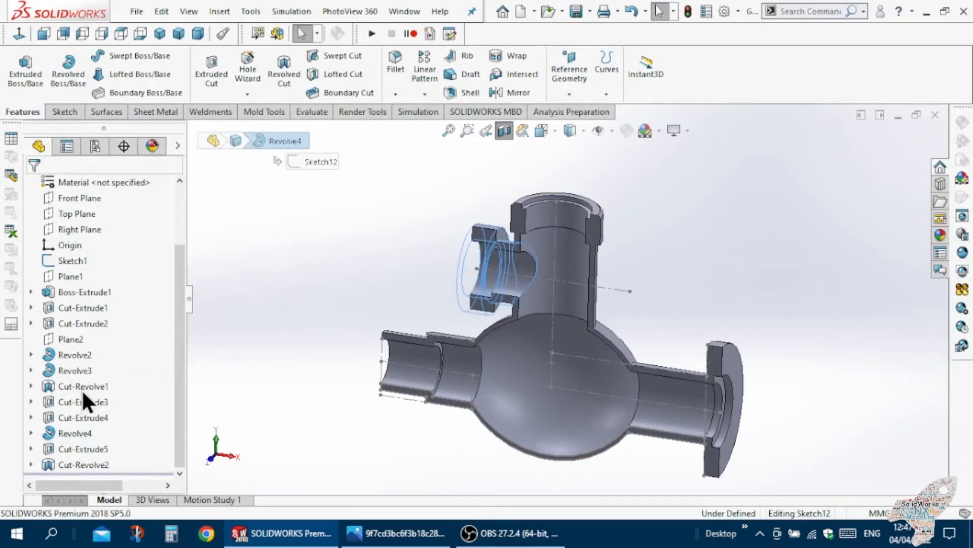
{"action": "mouse_move", "coordinate": [578, 319]}
{"action": "middle_mouse_down"}
{"action": "mouse_move", "coordinate": [555, 312]}
{"action": "mouse_move", "coordinate": [576, 303]}
{"action": "middle_mouse_up"}
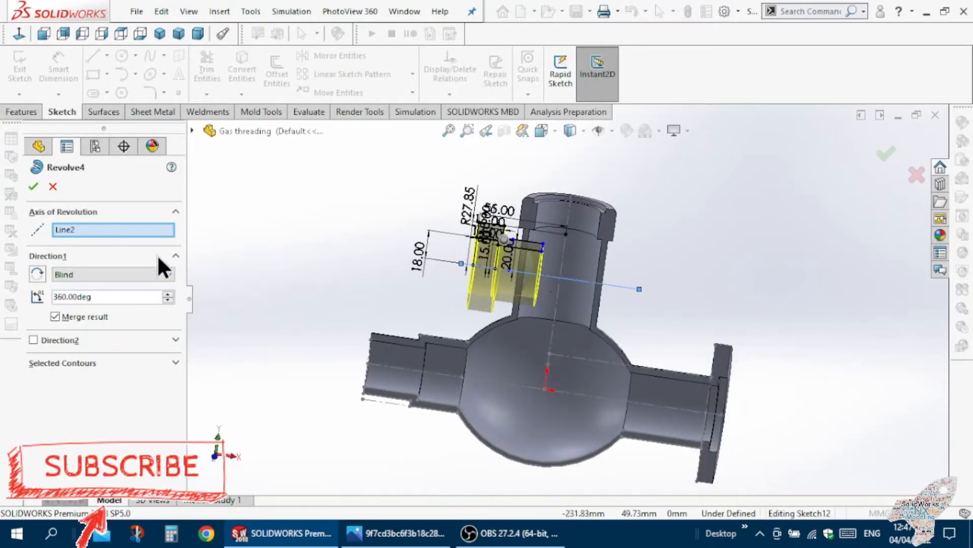
{"action": "left_click", "coordinate": [38, 189]}
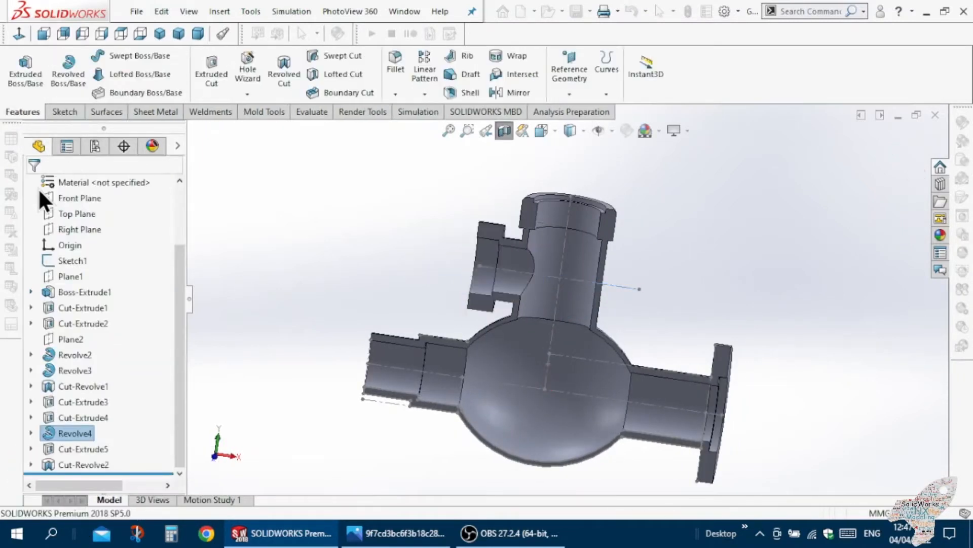
- Examine the end condition and depth of Cut-Extrude5, the bore through the neck's side branch, without editing them
{"action": "left_click", "coordinate": [61, 449]}
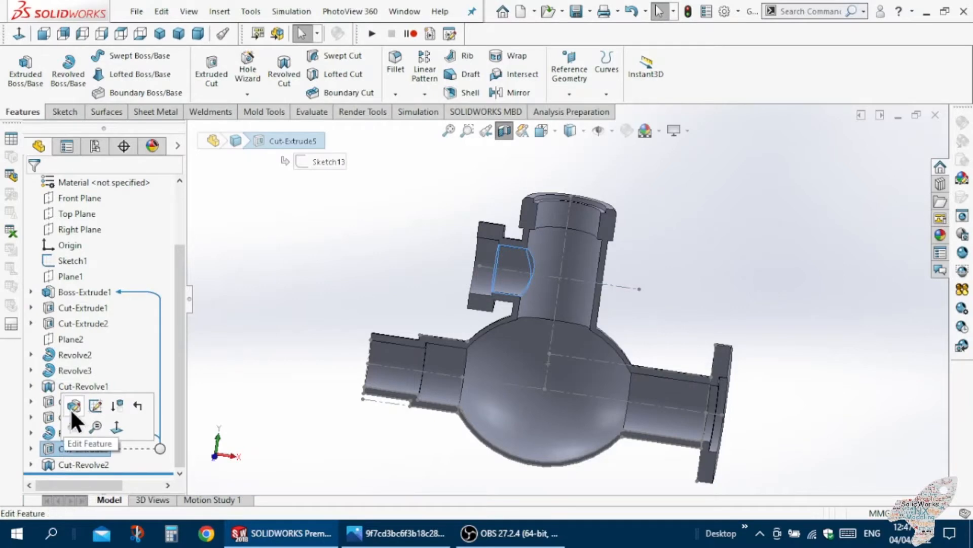
{"action": "left_click", "coordinate": [71, 410]}
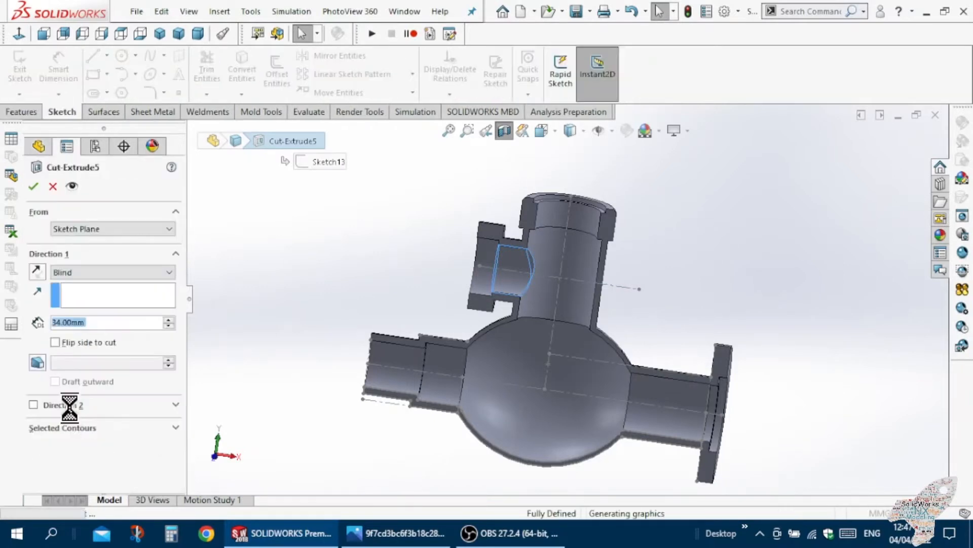
{"action": "scroll", "coordinate": [477, 277], "scroll_direction": "down", "scroll_amount": 5}
{"action": "middle_click_drag", "start_coordinate": [477, 277], "coordinate": [446, 288]}
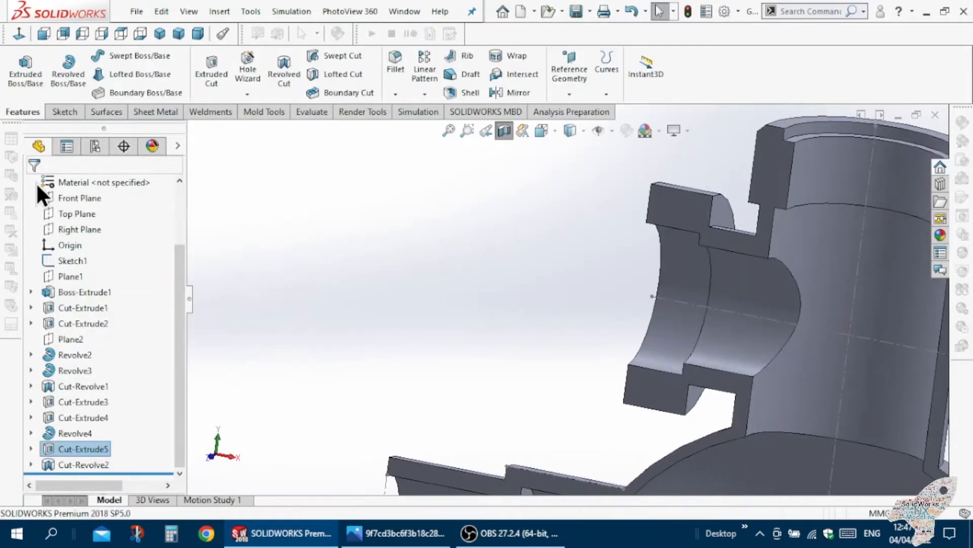
- Examine the axis, angle and profile of Cut-Revolve2, which clears the inside of the vertical neck, without changing them
{"action": "left_click", "coordinate": [72, 462]}
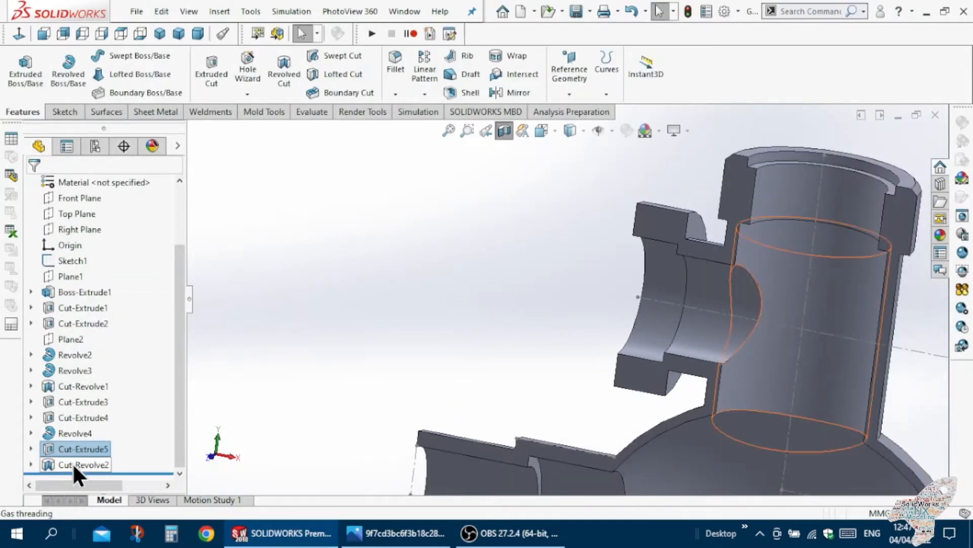
{"action": "left_click", "coordinate": [86, 416]}
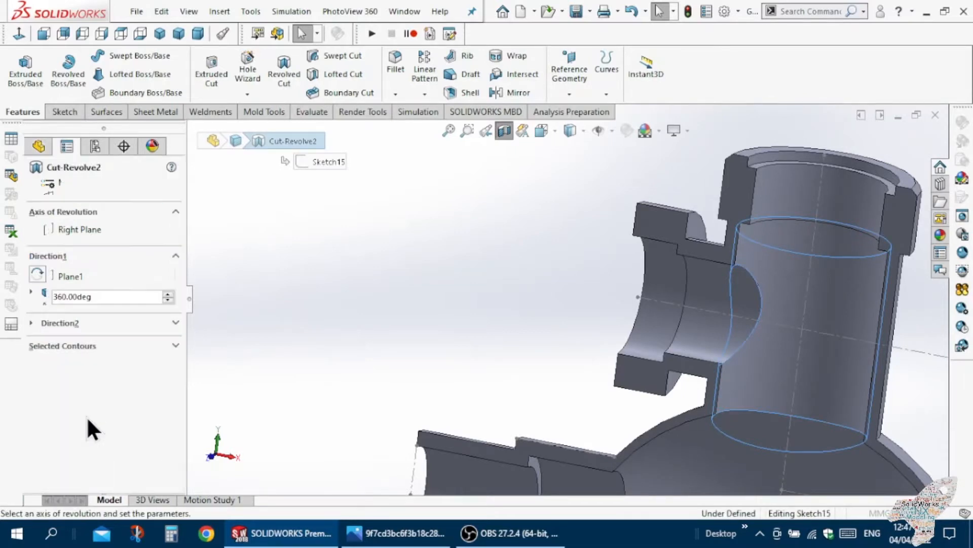
{"action": "scroll", "coordinate": [664, 340], "scroll_direction": "down", "scroll_amount": 1}
{"action": "middle_click_drag", "start_coordinate": [664, 341], "coordinate": [647, 363]}
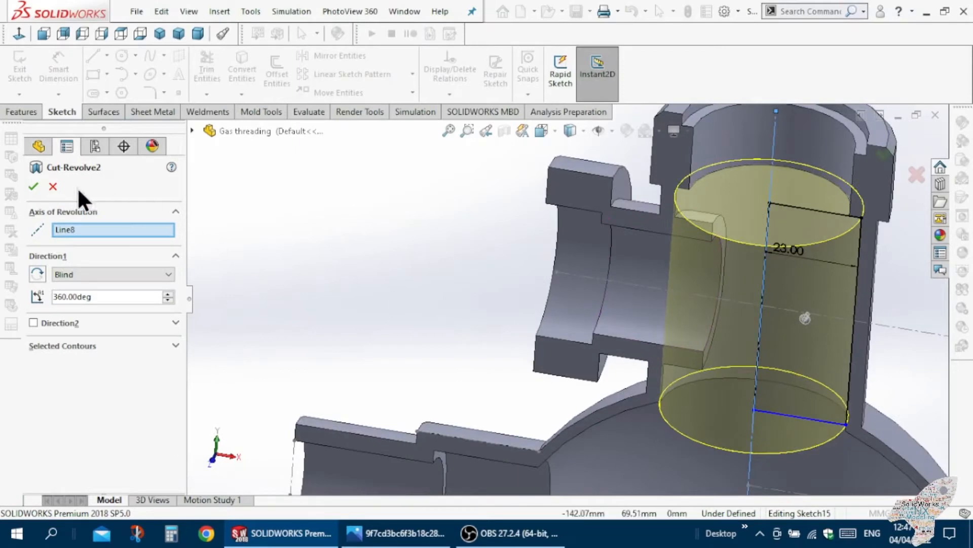
{"action": "left_click", "coordinate": [33, 185]}
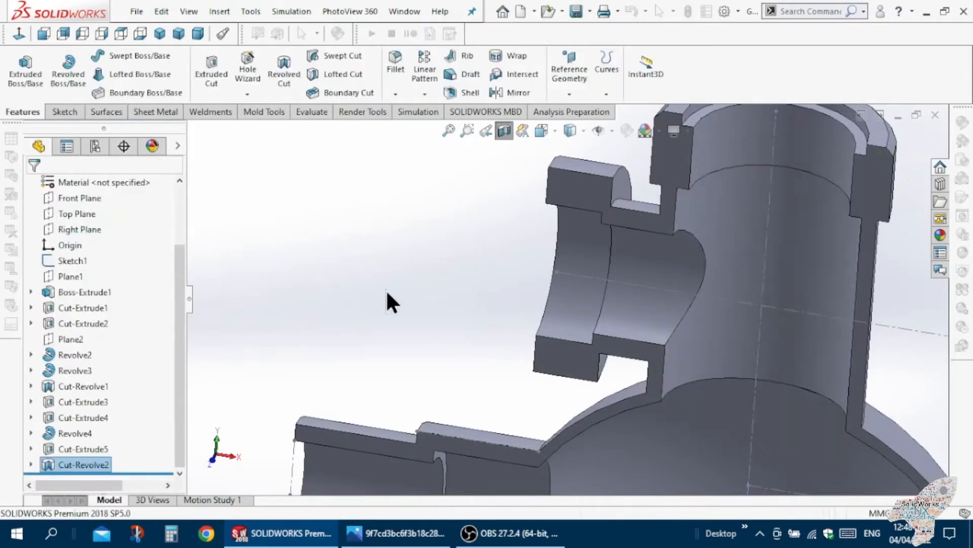
{"action": "scroll", "coordinate": [385, 290], "scroll_direction": "up", "scroll_amount": 3}
{"action": "middle_click_drag", "start_coordinate": [636, 403], "coordinate": [602, 367]}
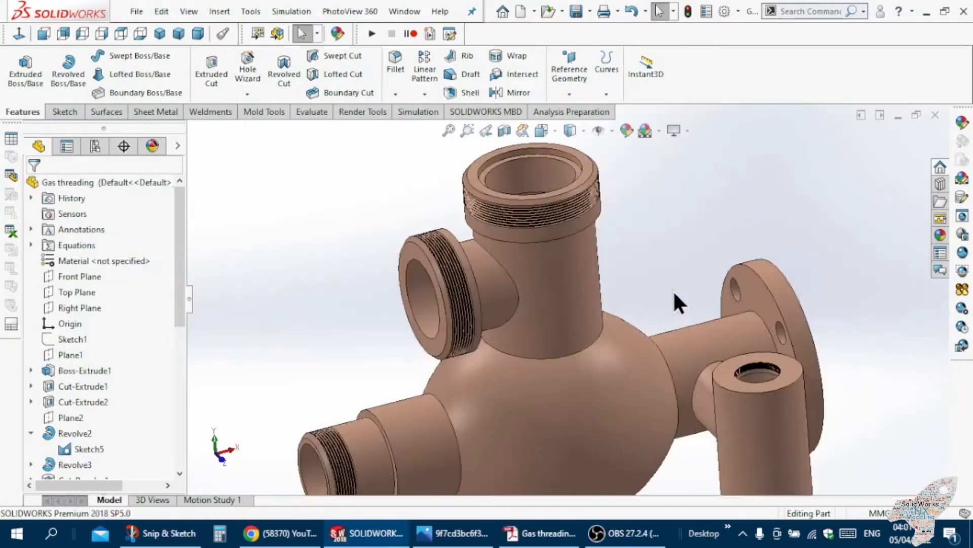
- Start a planar section view of the complete threaded part on the Top Plane and lower the section plane to 8 mm
{"action": "scroll", "coordinate": [649, 327], "scroll_direction": "up", "scroll_amount": 3}
{"action": "scroll", "coordinate": [587, 369], "scroll_direction": "down", "scroll_amount": 2}
{"action": "middle_click_drag", "start_coordinate": [564, 394], "coordinate": [564, 460]}
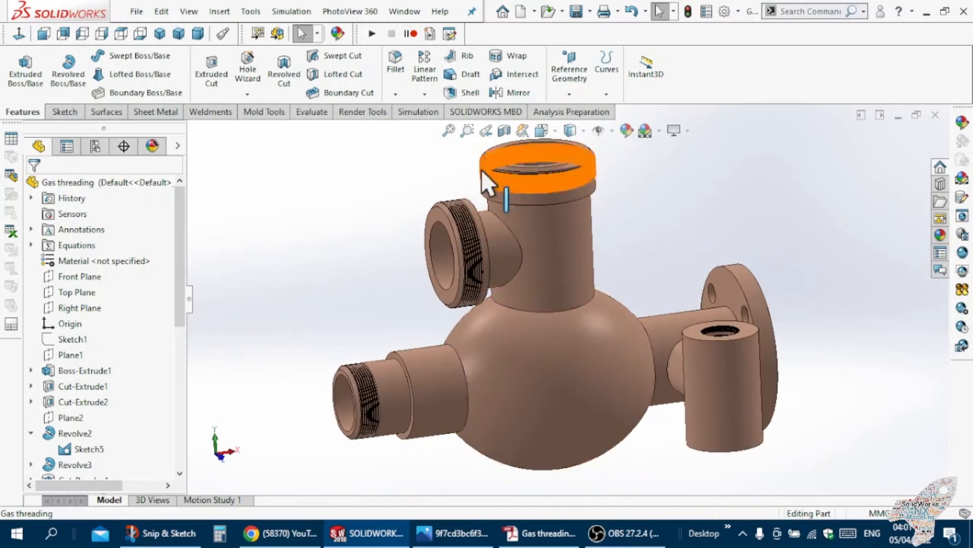
{"action": "left_click", "coordinate": [500, 114]}
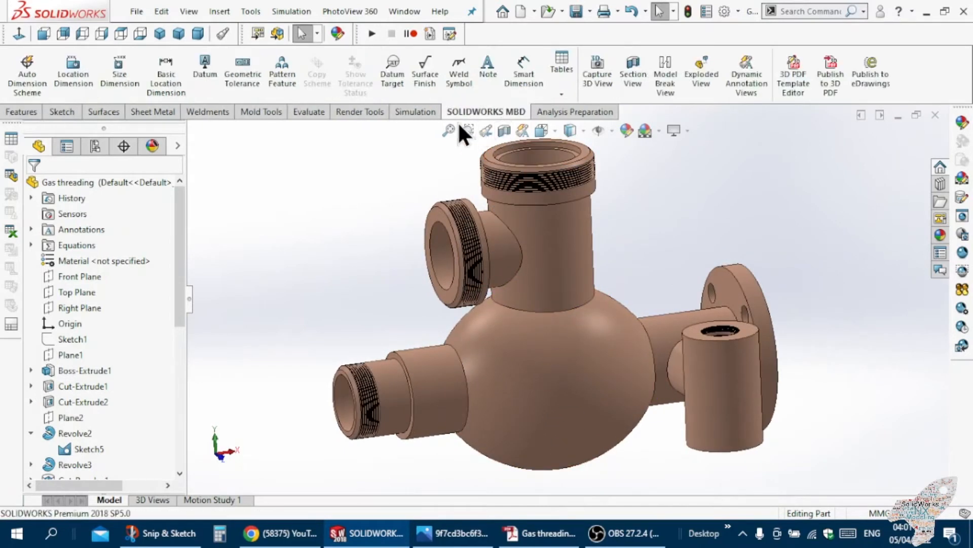
{"action": "left_click", "coordinate": [499, 134]}
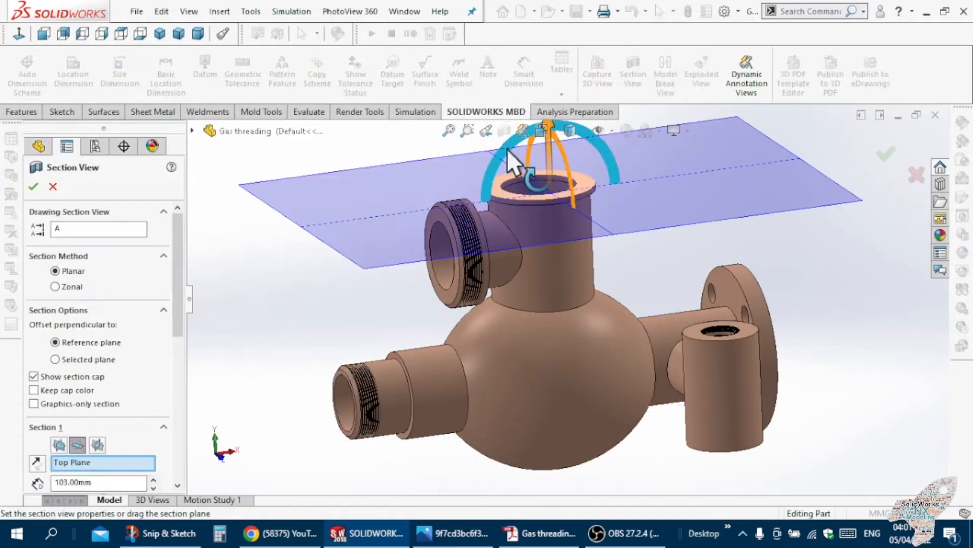
{"action": "scroll", "coordinate": [463, 250], "scroll_direction": "up", "scroll_amount": 4}
{"action": "left_click_drag", "start_coordinate": [555, 175], "coordinate": [557, 287]}
{"action": "scroll", "coordinate": [578, 342], "scroll_direction": "down", "scroll_amount": 3}
{"action": "middle_click_drag", "start_coordinate": [578, 341], "coordinate": [570, 464]}
{"action": "scroll", "coordinate": [645, 371], "scroll_direction": "up", "scroll_amount": 2}
{"action": "left_click_drag", "start_coordinate": [526, 293], "coordinate": [519, 276]}
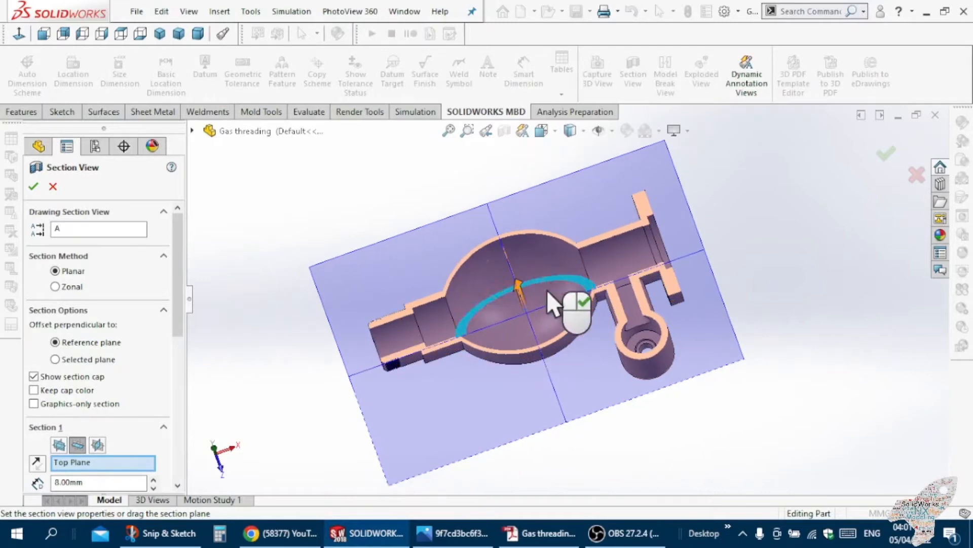
- Examine the horizontal section through the hollow chamber, the two pipe ends and the small side cylinder
{"action": "middle_click_drag", "start_coordinate": [547, 289], "coordinate": [597, 326]}
{"action": "scroll", "coordinate": [594, 334], "scroll_direction": "down", "scroll_amount": 5}
{"action": "mouse_move", "coordinate": [598, 390]}
{"action": "middle_mouse_down"}
{"action": "mouse_move", "coordinate": [604, 398]}
{"action": "mouse_move", "coordinate": [615, 378]}
{"action": "mouse_move", "coordinate": [616, 342]}
{"action": "mouse_move", "coordinate": [614, 391]}
{"action": "middle_mouse_up"}
{"action": "scroll", "coordinate": [615, 393], "scroll_direction": "up", "scroll_amount": 8}
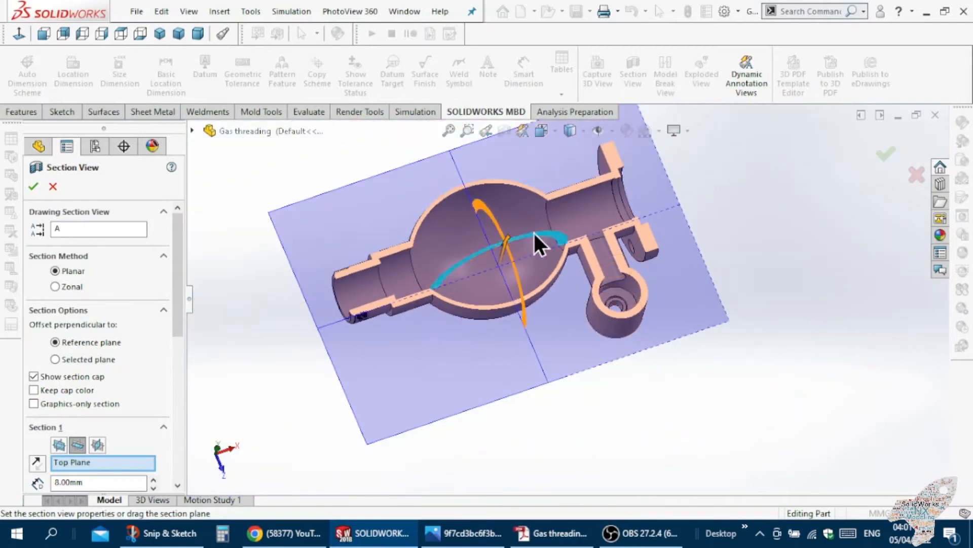
{"action": "scroll", "coordinate": [488, 216], "scroll_direction": "down", "scroll_amount": 2}
{"action": "middle_click_drag", "start_coordinate": [489, 217], "coordinate": [453, 232]}
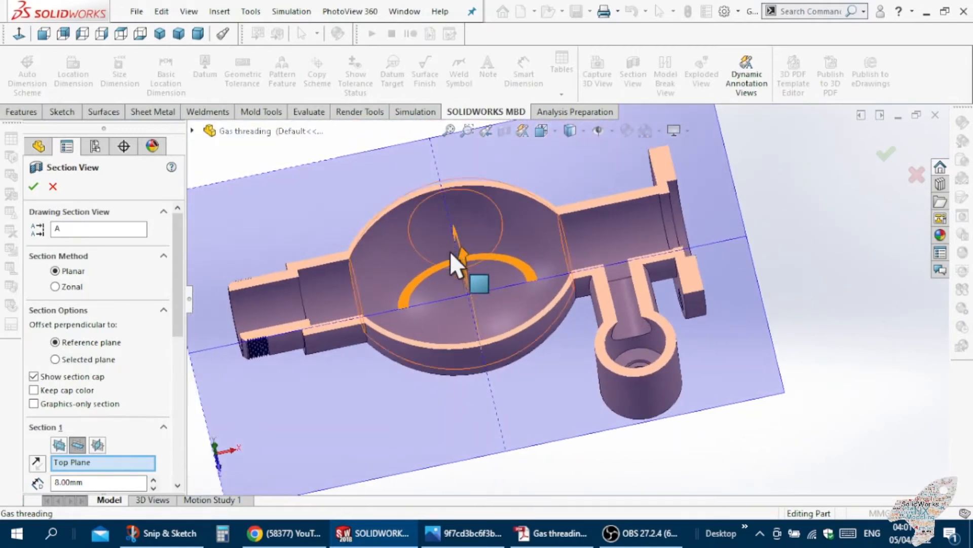
- Raise the Top Plane section through the vertical neck to an offset of about 134 mm and discard the section view
{"action": "left_click_drag", "start_coordinate": [462, 253], "coordinate": [460, 136]}
{"action": "scroll", "coordinate": [433, 273], "scroll_direction": "down", "scroll_amount": 3}
{"action": "scroll", "coordinate": [433, 292], "scroll_direction": "up", "scroll_amount": 7}
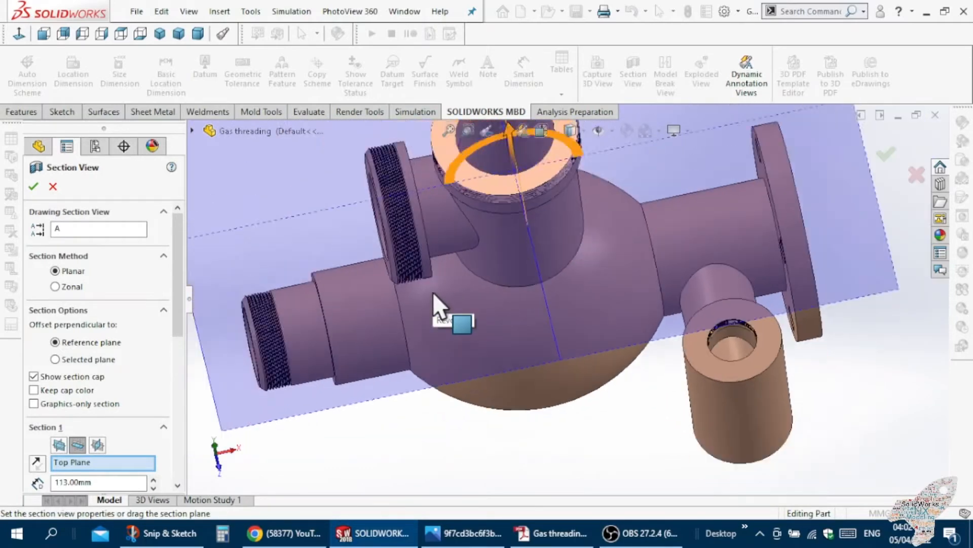
{"action": "scroll", "coordinate": [518, 261], "scroll_direction": "down", "scroll_amount": 5}
{"action": "mouse_move", "coordinate": [575, 260]}
{"action": "left_mouse_down"}
{"action": "mouse_move", "coordinate": [572, 244]}
{"action": "mouse_move", "coordinate": [567, 253]}
{"action": "left_mouse_up"}
{"action": "middle_click_drag", "start_coordinate": [566, 252], "coordinate": [580, 194]}
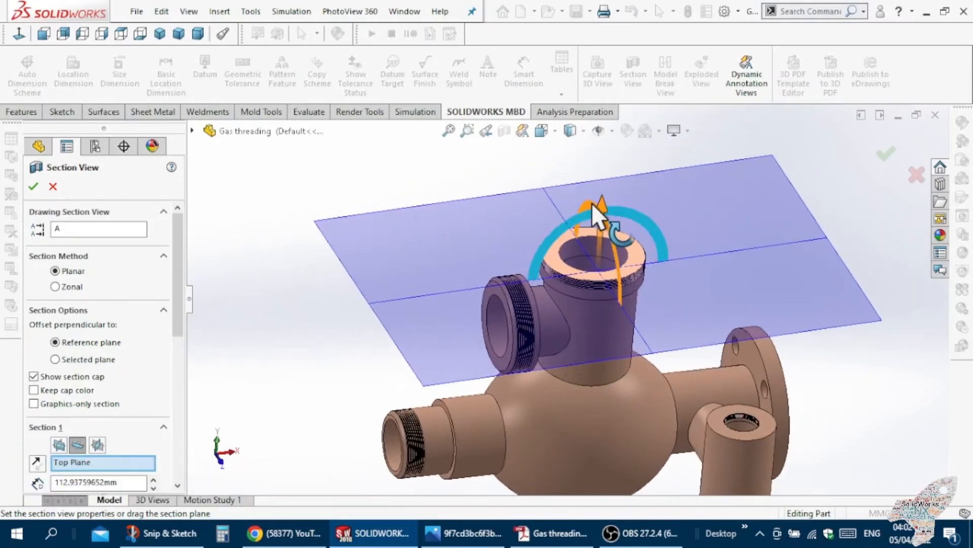
{"action": "left_click_drag", "start_coordinate": [599, 204], "coordinate": [591, 170]}
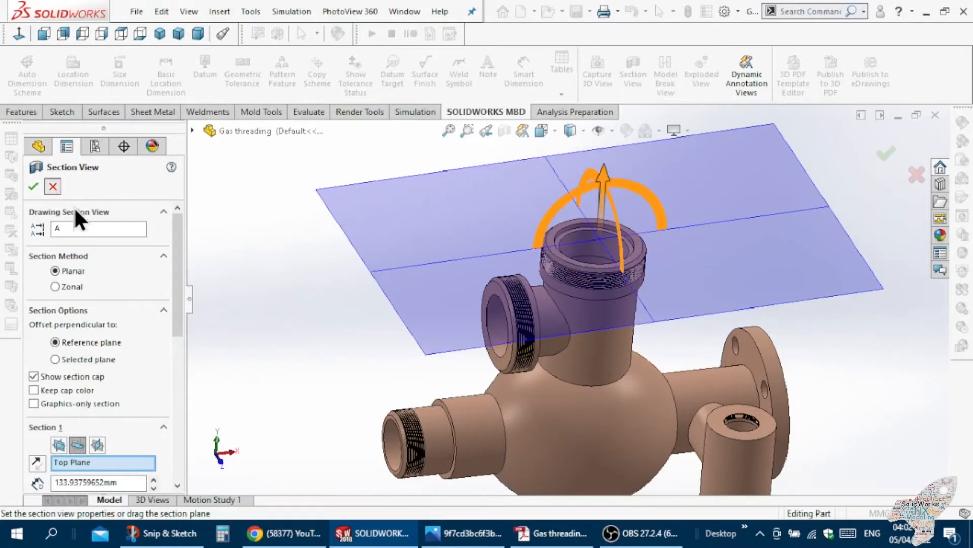
{"action": "key", "text": "Escape"}
- Apply a planar section view of the part on the Front Plane at 0 mm offset
{"action": "middle_click_drag", "start_coordinate": [352, 311], "coordinate": [424, 187]}
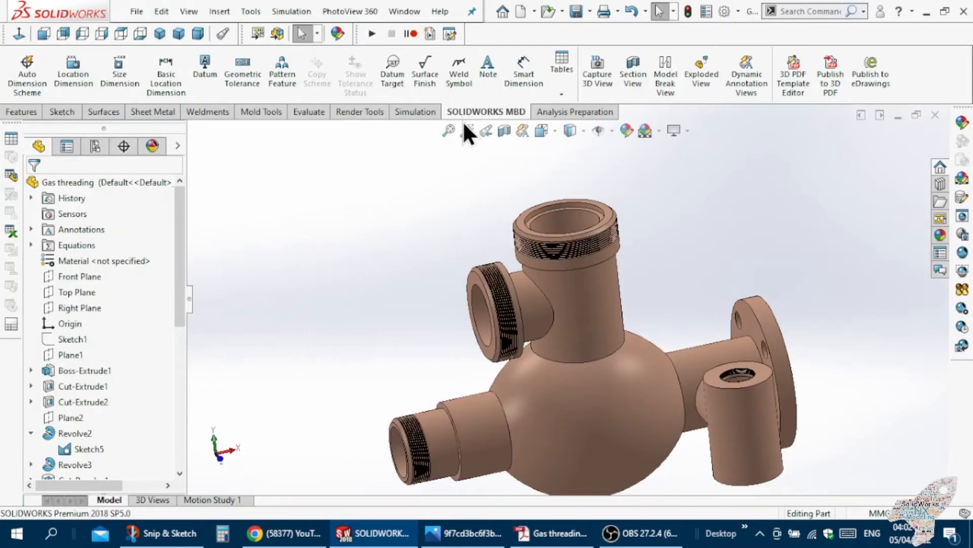
{"action": "left_click", "coordinate": [503, 133]}
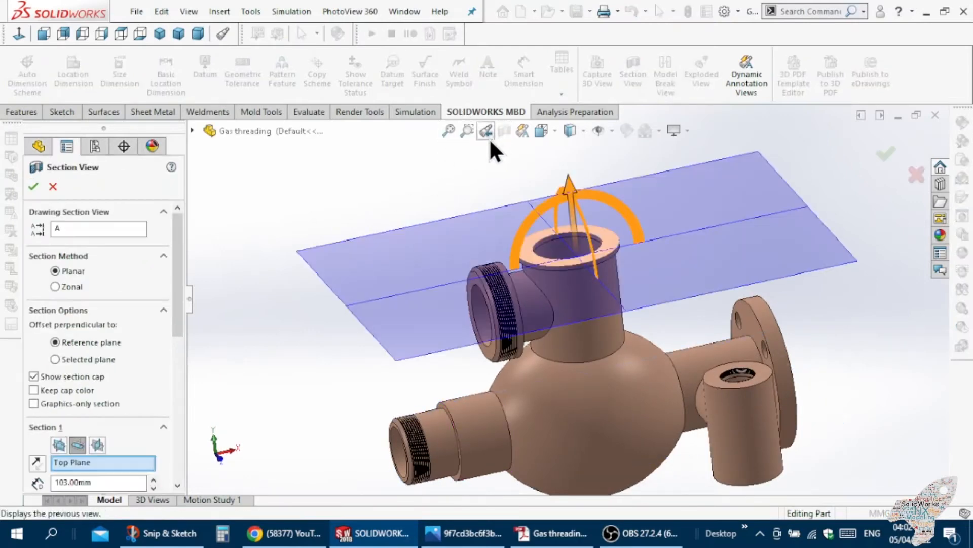
{"action": "left_click", "coordinate": [60, 446]}
{"action": "middle_click_drag", "start_coordinate": [392, 373], "coordinate": [557, 367]}
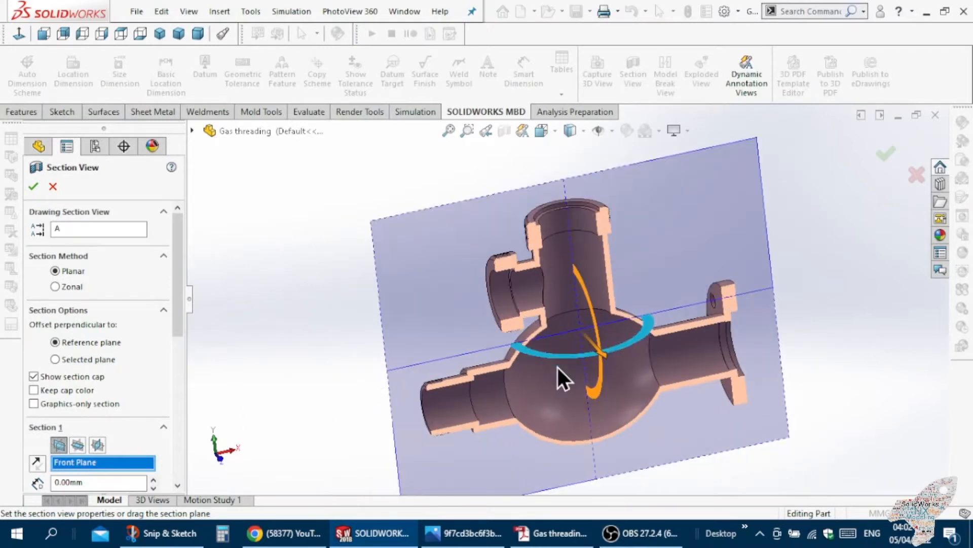
{"action": "scroll", "coordinate": [553, 375], "scroll_direction": "down", "scroll_amount": 5}
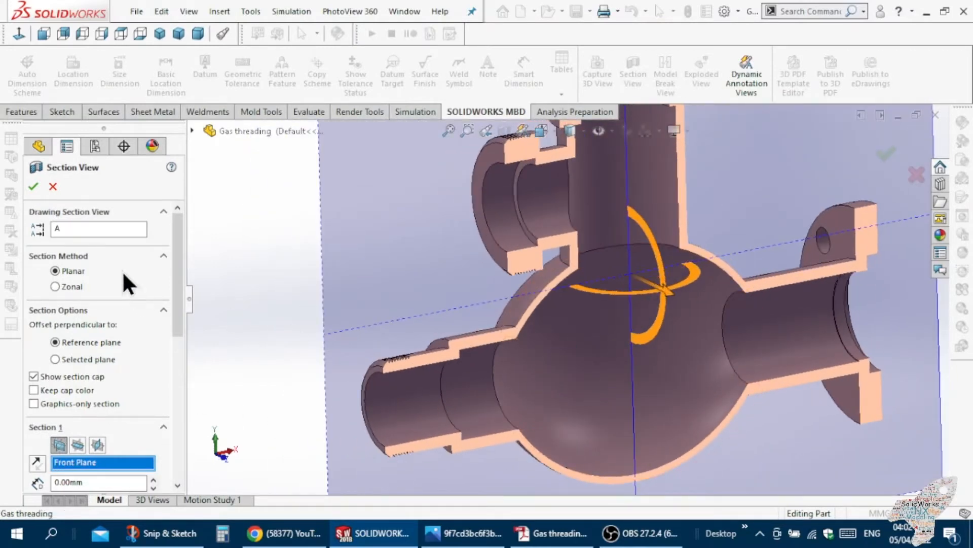
{"action": "left_click", "coordinate": [33, 186]}
- Examine the front section of the hollow chamber, the threaded rim of the vertical neck and its threaded side branch
{"action": "middle_click_drag", "start_coordinate": [568, 343], "coordinate": [555, 389]}
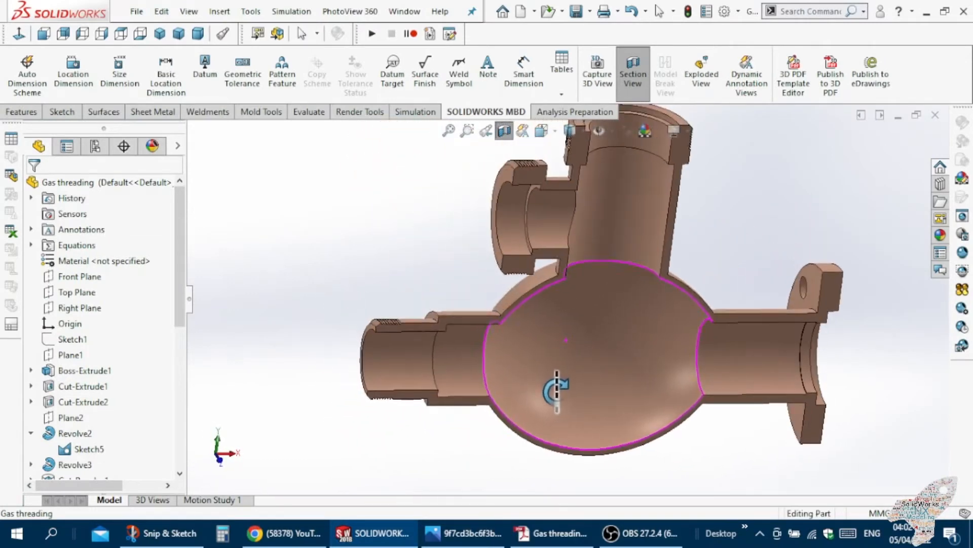
{"action": "scroll", "coordinate": [644, 280], "scroll_direction": "up", "scroll_amount": 3}
{"action": "scroll", "coordinate": [644, 280], "scroll_direction": "down", "scroll_amount": 5}
{"action": "mouse_move", "coordinate": [538, 313]}
{"action": "middle_mouse_down"}
{"action": "mouse_move", "coordinate": [535, 283]}
{"action": "mouse_move", "coordinate": [544, 398]}
{"action": "mouse_move", "coordinate": [526, 369]}
{"action": "mouse_move", "coordinate": [528, 304]}
{"action": "mouse_move", "coordinate": [525, 320]}
{"action": "middle_mouse_up"}
{"action": "scroll", "coordinate": [557, 287], "scroll_direction": "up", "scroll_amount": 3}
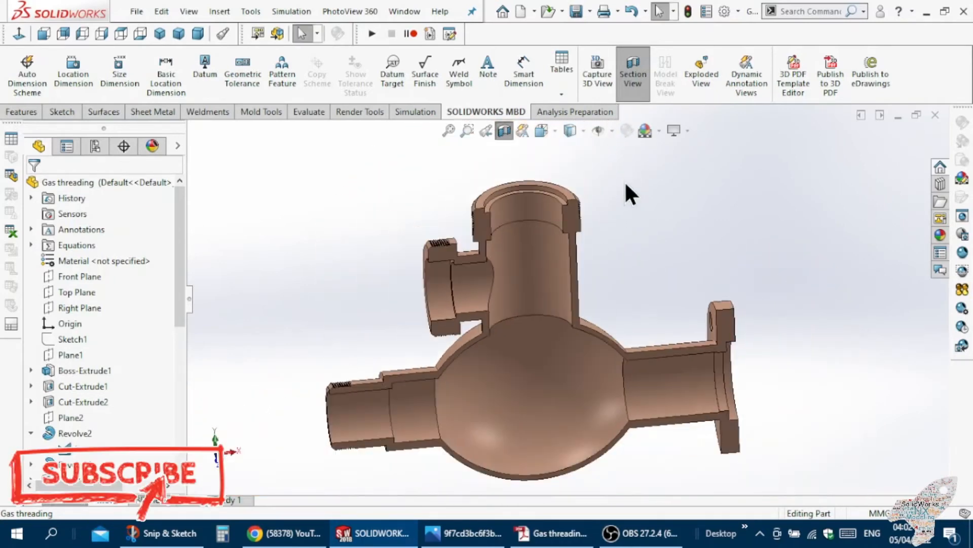
{"action": "scroll", "coordinate": [609, 177], "scroll_direction": "down", "scroll_amount": 6}
{"action": "middle_click_drag", "start_coordinate": [416, 370], "coordinate": [424, 328]}
{"action": "scroll", "coordinate": [482, 319], "scroll_direction": "up", "scroll_amount": 2}
{"action": "scroll", "coordinate": [339, 396], "scroll_direction": "down", "scroll_amount": 5}
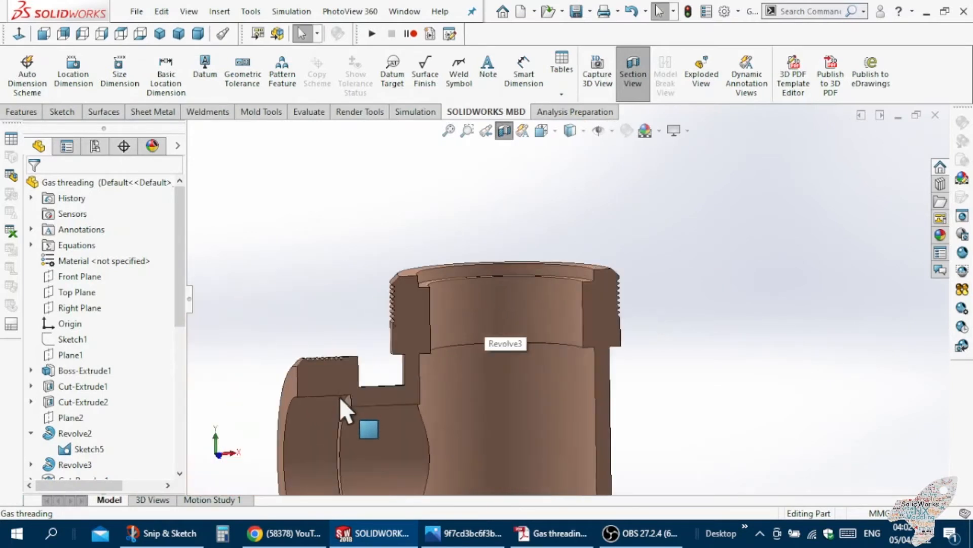
{"action": "middle_click_drag", "start_coordinate": [354, 361], "coordinate": [348, 380]}
{"action": "scroll", "coordinate": [435, 341], "scroll_direction": "up", "scroll_amount": 4}
- Examine the sectioned threaded pipe end and the bore leading from the chamber to the flange
{"action": "scroll", "coordinate": [463, 369], "scroll_direction": "down", "scroll_amount": 6}
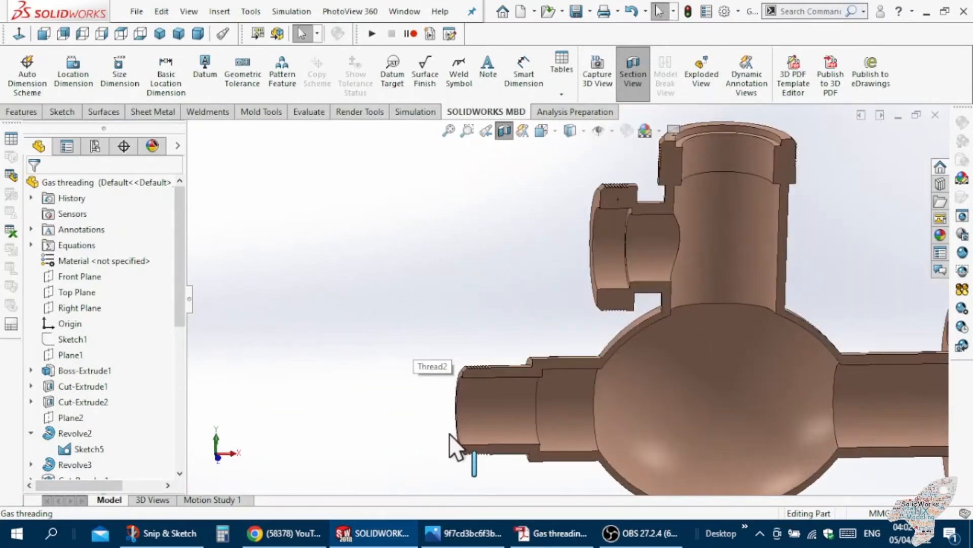
{"action": "mouse_move", "coordinate": [506, 357]}
{"action": "middle_mouse_down"}
{"action": "mouse_move", "coordinate": [496, 333]}
{"action": "mouse_move", "coordinate": [495, 354]}
{"action": "middle_mouse_up"}
{"action": "scroll", "coordinate": [498, 366], "scroll_direction": "up", "scroll_amount": 6}
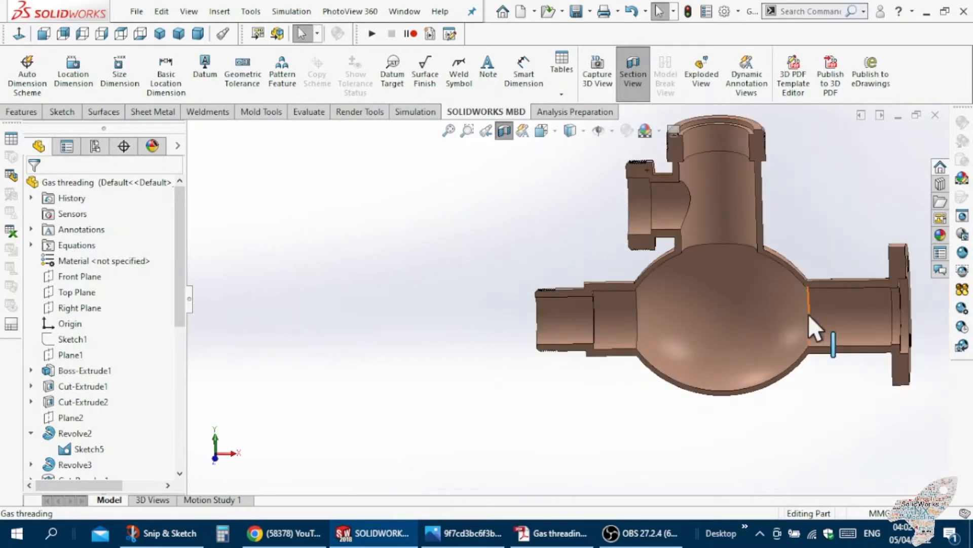
{"action": "scroll", "coordinate": [838, 325], "scroll_direction": "down", "scroll_amount": 3}
{"action": "middle_click_drag", "start_coordinate": [869, 337], "coordinate": [606, 374]}
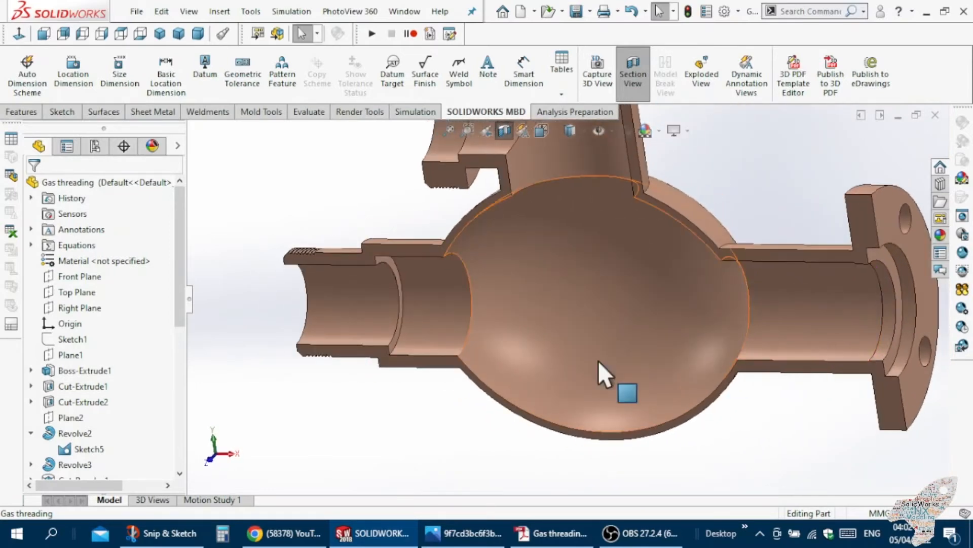
- Redefine the Front Plane section view with a 65 mm offset so that it cuts through the small side cylinder
{"action": "left_click", "coordinate": [505, 131]}
{"action": "left_click", "coordinate": [505, 131]}
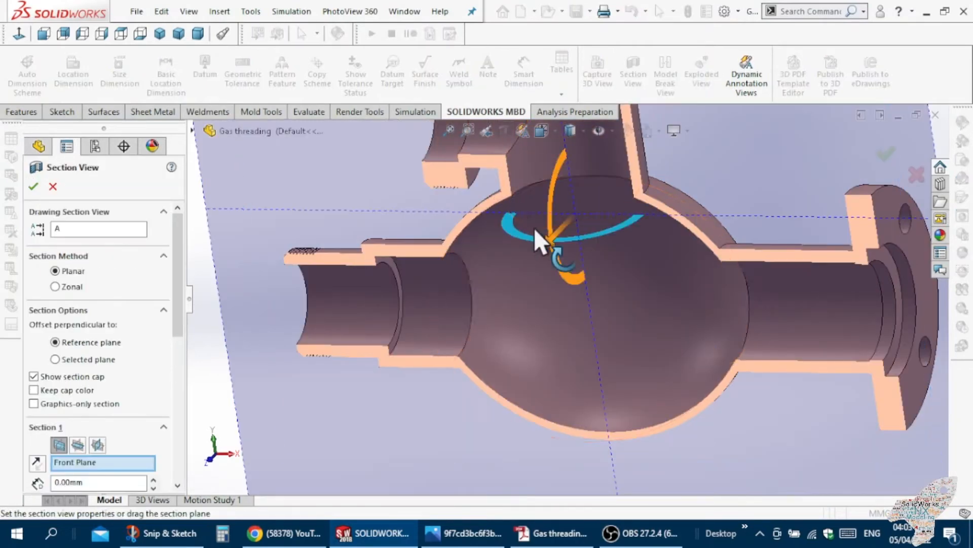
{"action": "left_click_drag", "start_coordinate": [546, 237], "coordinate": [480, 314]}
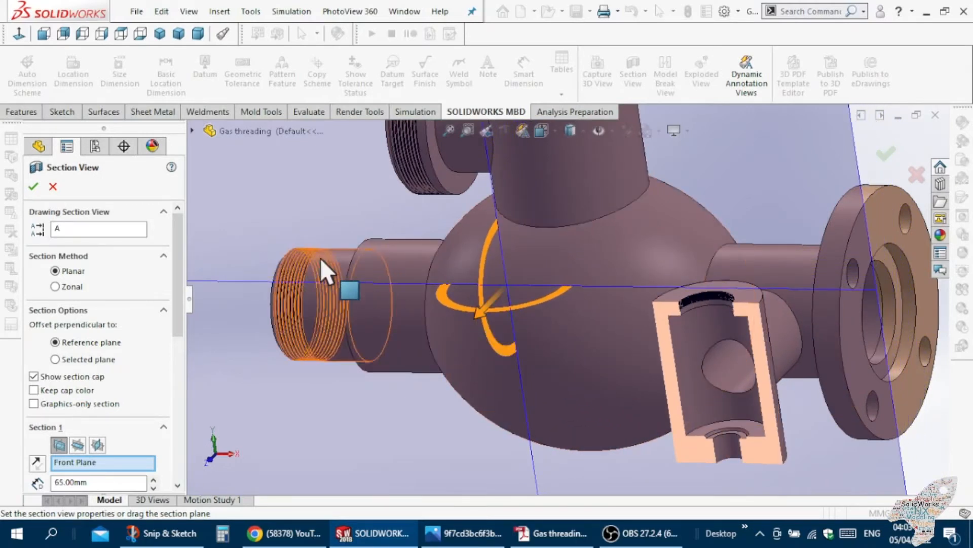
{"action": "left_click", "coordinate": [31, 188]}
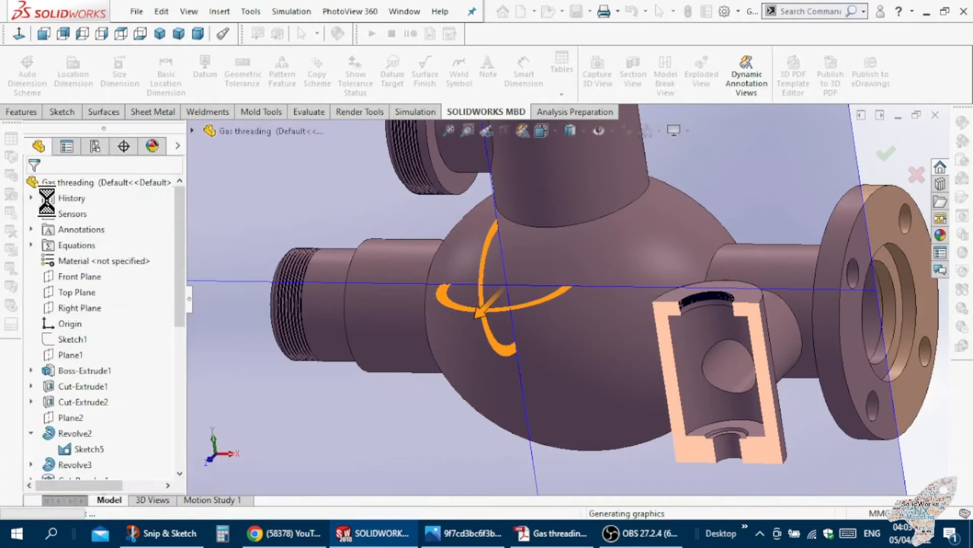
- Examine the stepped bore and through hole at the base of the sectioned side cylinder
{"action": "scroll", "coordinate": [618, 358], "scroll_direction": "down", "scroll_amount": 5}
{"action": "middle_click_drag", "start_coordinate": [624, 416], "coordinate": [648, 369]}
{"action": "scroll", "coordinate": [690, 353], "scroll_direction": "up", "scroll_amount": 2}
{"action": "scroll", "coordinate": [690, 353], "scroll_direction": "down", "scroll_amount": 4}
{"action": "scroll", "coordinate": [567, 330], "scroll_direction": "down", "scroll_amount": 8}
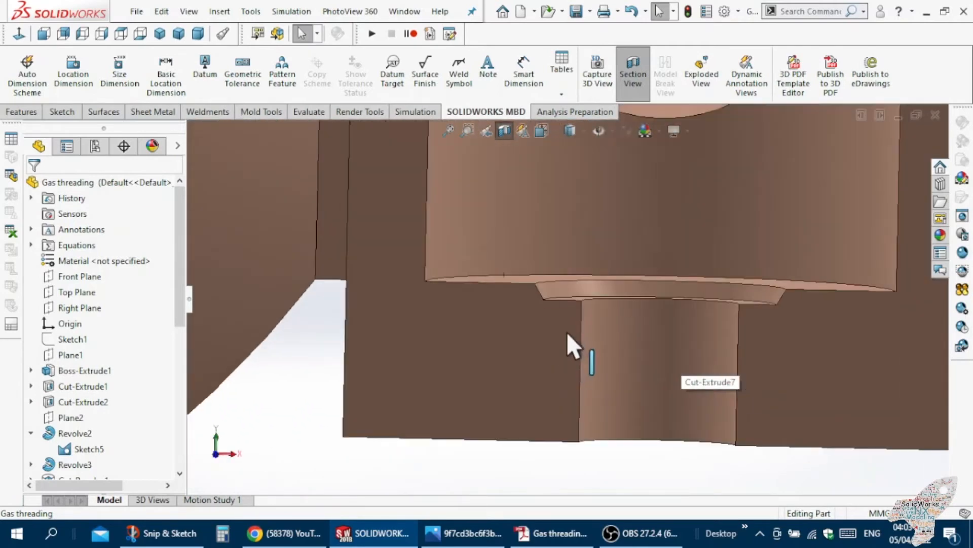
- Examine the stepped bottom hole and the internally threaded top opening of the sectioned side cylinder
{"action": "scroll", "coordinate": [566, 309], "scroll_direction": "up", "scroll_amount": 3}
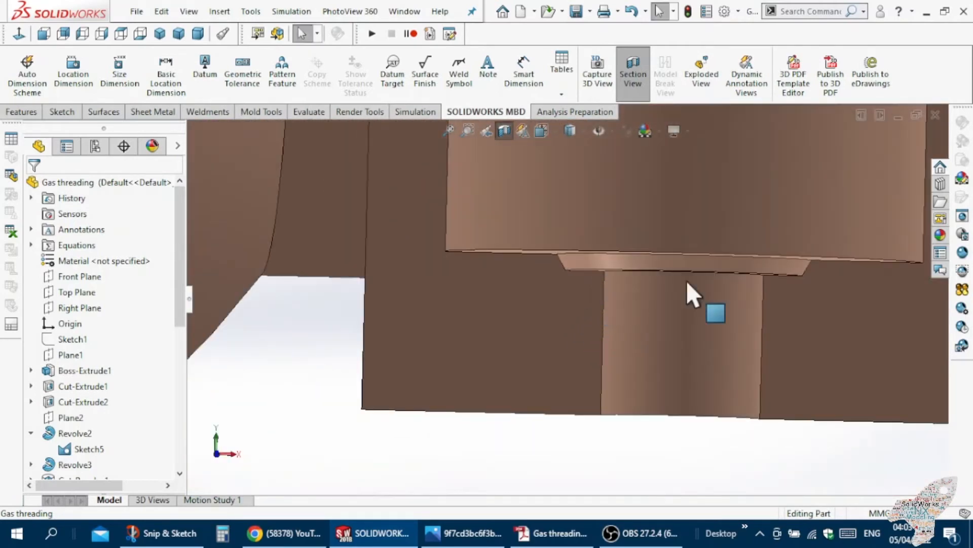
{"action": "scroll", "coordinate": [675, 322], "scroll_direction": "down", "scroll_amount": 3}
{"action": "scroll", "coordinate": [679, 325], "scroll_direction": "up", "scroll_amount": 8}
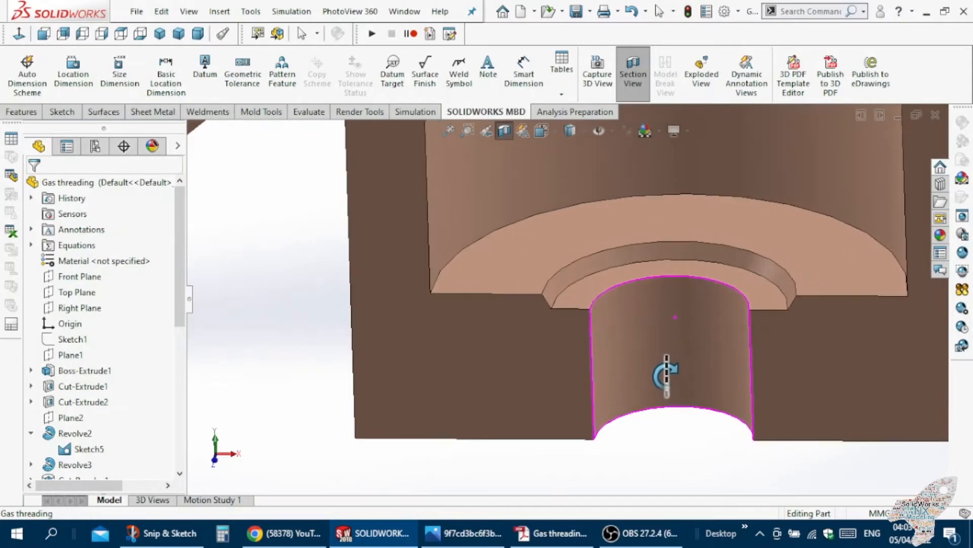
{"action": "scroll", "coordinate": [583, 169], "scroll_direction": "down", "scroll_amount": 5}
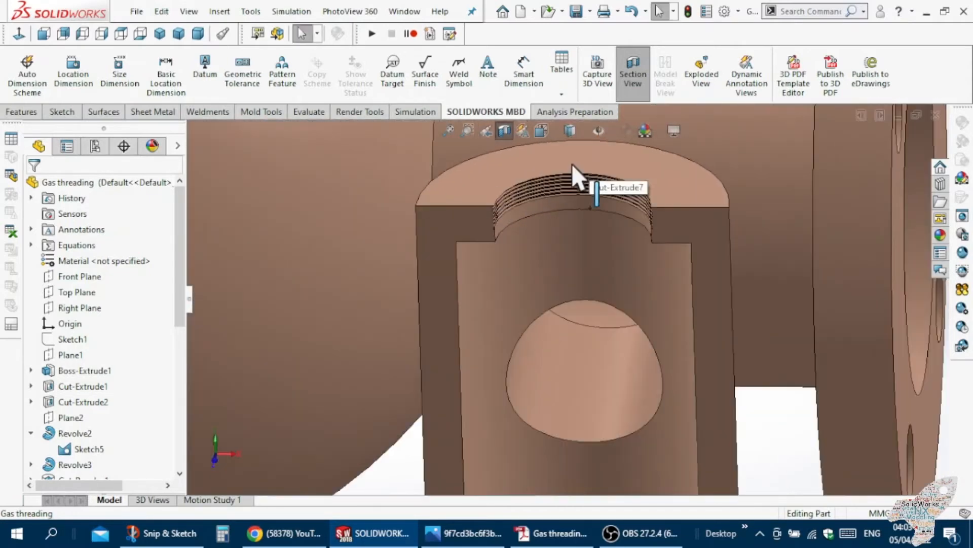
{"action": "scroll", "coordinate": [487, 213], "scroll_direction": "up", "scroll_amount": 2}
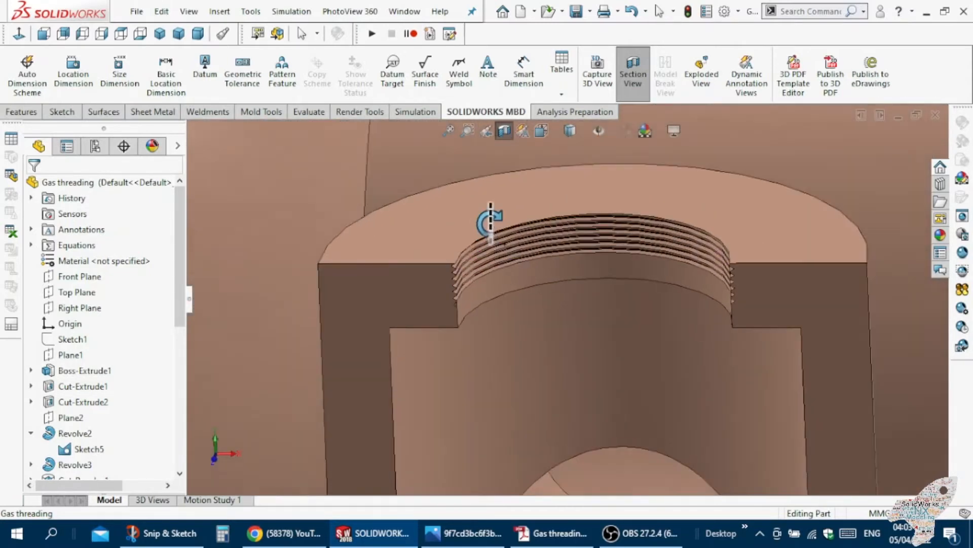
{"action": "scroll", "coordinate": [464, 232], "scroll_direction": "down", "scroll_amount": 6}
{"action": "middle_click_drag", "start_coordinate": [449, 282], "coordinate": [463, 300]}
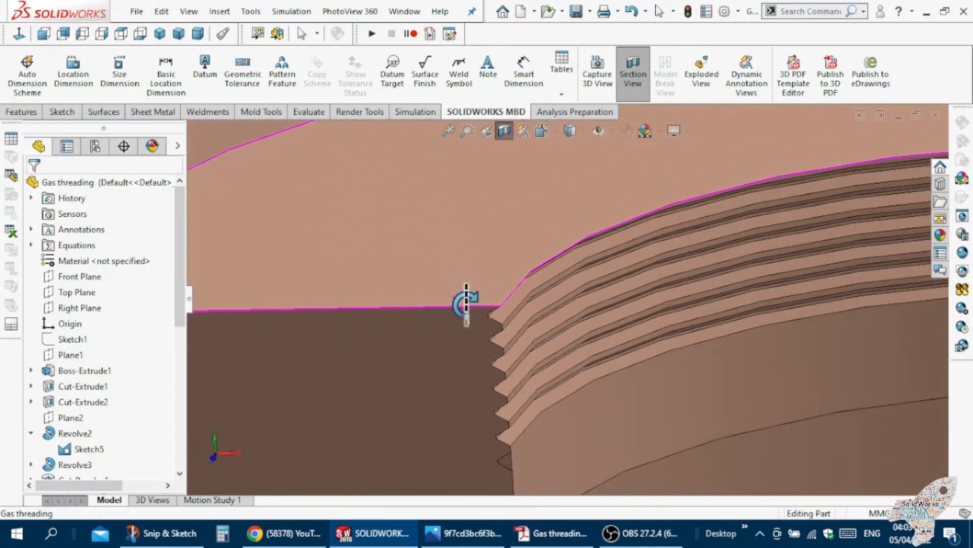
{"action": "scroll", "coordinate": [467, 310], "scroll_direction": "up", "scroll_amount": 8}
{"action": "scroll", "coordinate": [475, 317], "scroll_direction": "up", "scroll_amount": 5}
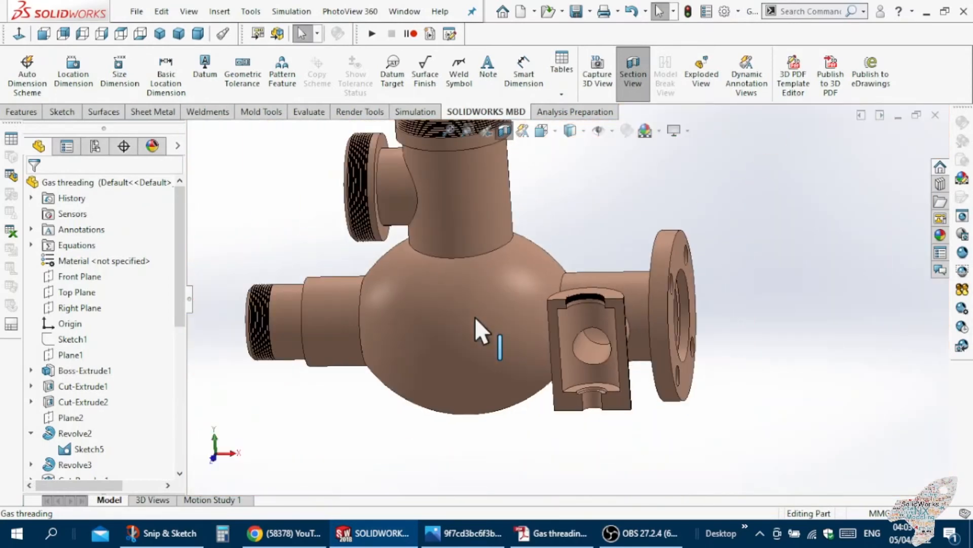
- Turn off the section view and look over the complete body with its threaded neck and side branch
{"action": "middle_click_drag", "start_coordinate": [467, 319], "coordinate": [505, 271]}
{"action": "left_click", "coordinate": [499, 130]}
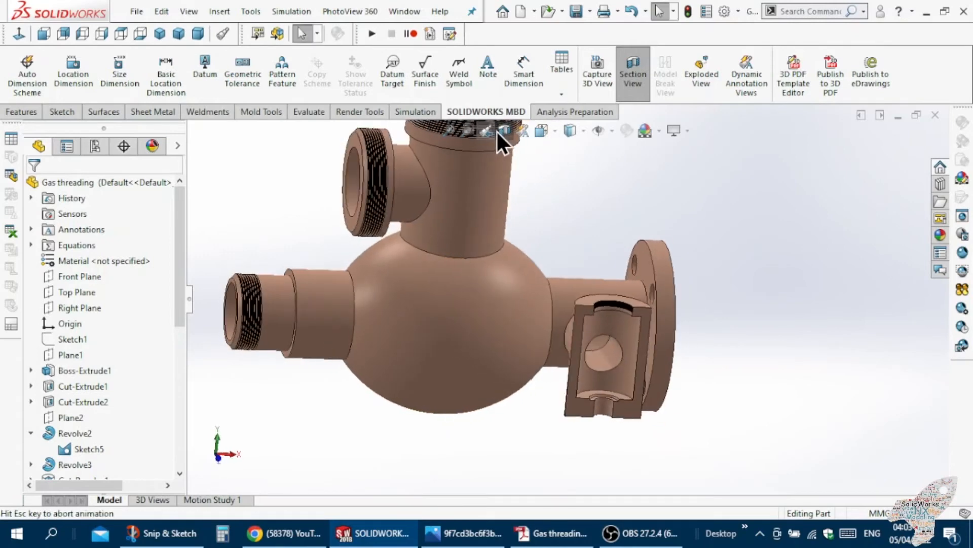
{"action": "scroll", "coordinate": [476, 224], "scroll_direction": "down", "scroll_amount": 4}
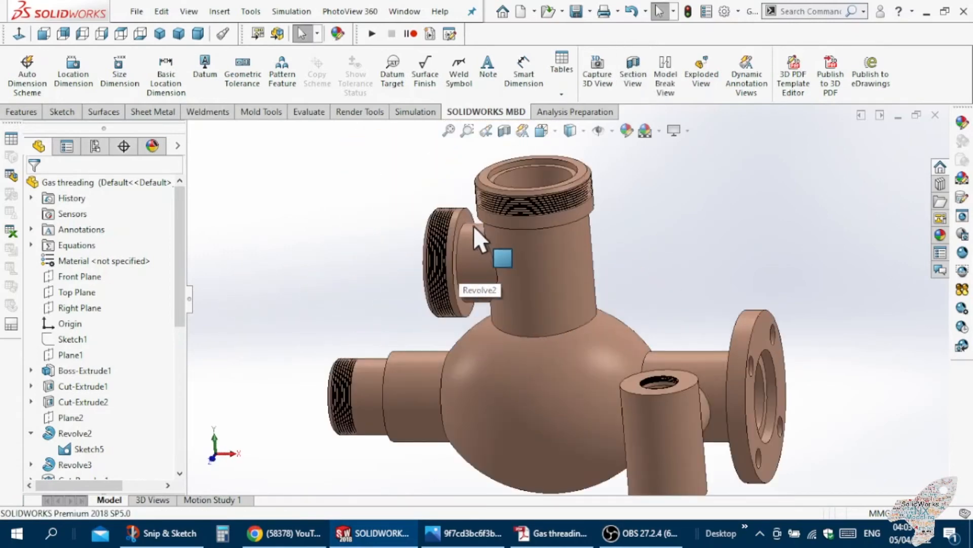
{"action": "middle_click_drag", "start_coordinate": [446, 260], "coordinate": [497, 277]}
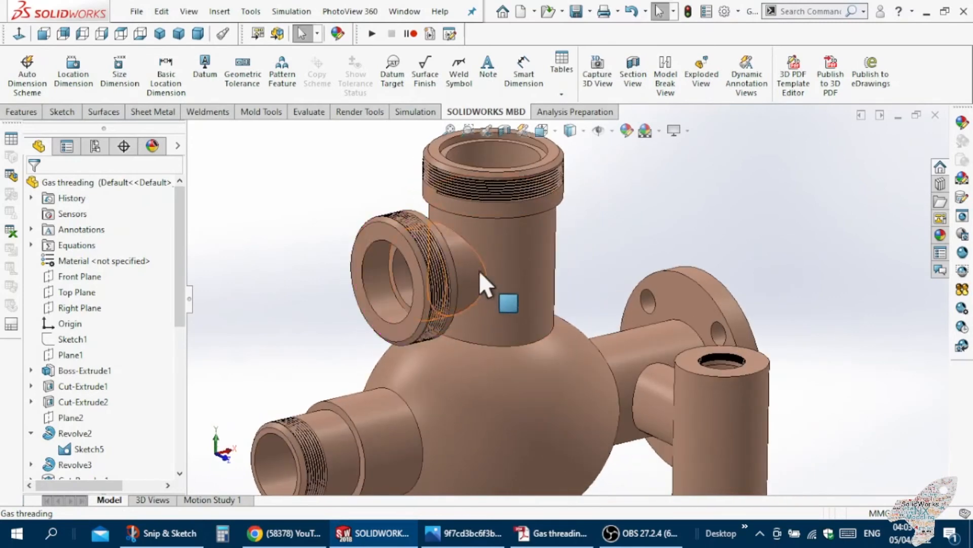
- Switch from the part to the Gas threading drawing and examine the dimensions of the front view
{"action": "left_click", "coordinate": [897, 116]}
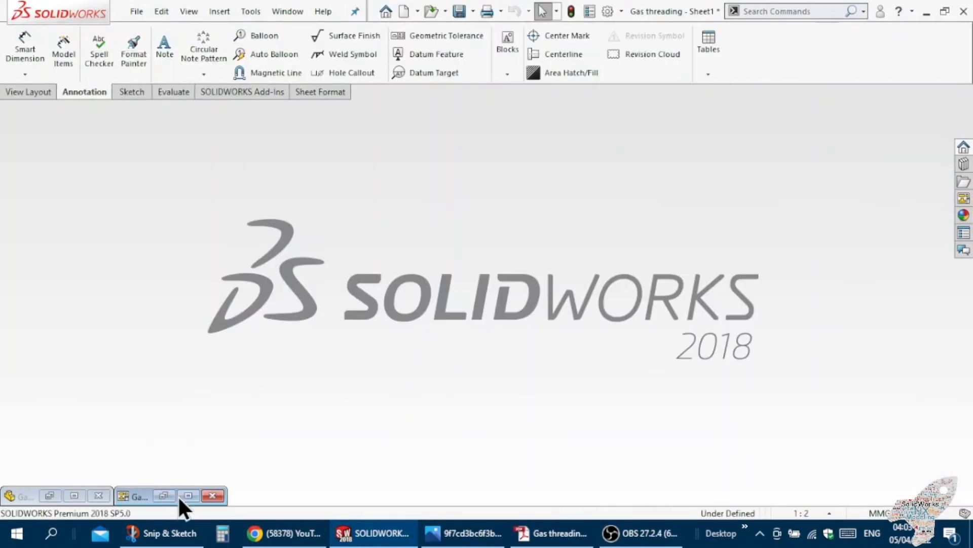
{"action": "left_click", "coordinate": [186, 497]}
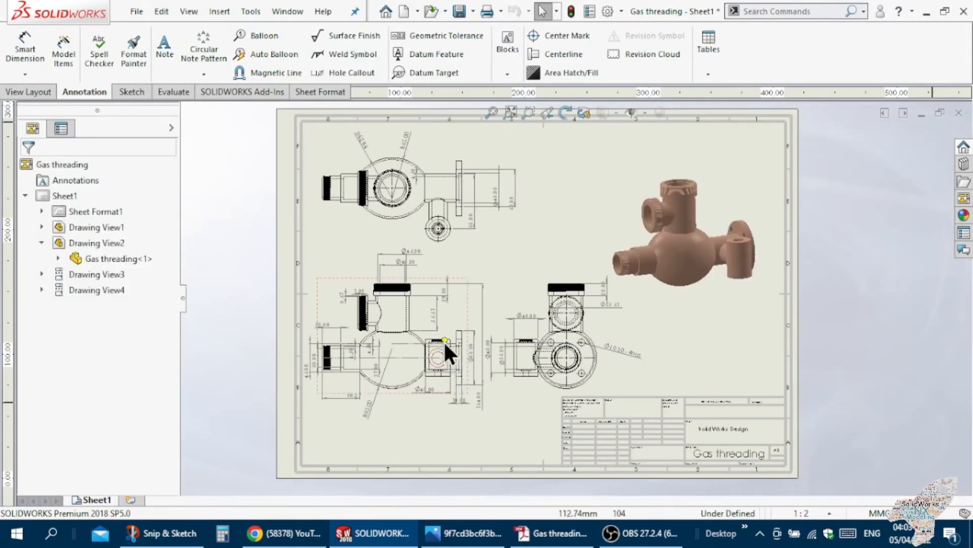
{"action": "scroll", "coordinate": [443, 340], "scroll_direction": "up", "scroll_amount": 2}
{"action": "scroll", "coordinate": [506, 357], "scroll_direction": "down", "scroll_amount": 5}
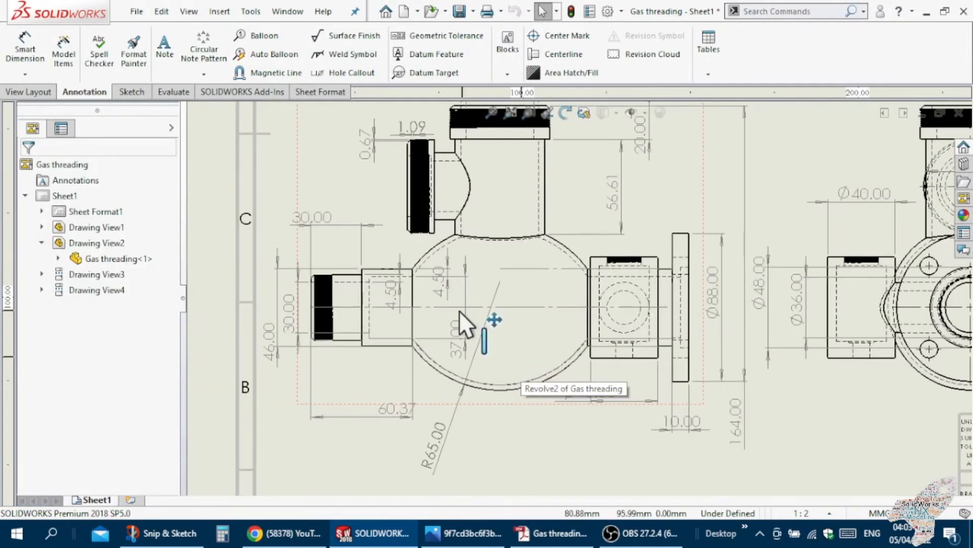
{"action": "scroll", "coordinate": [508, 224], "scroll_direction": "up", "scroll_amount": 3}
{"action": "scroll", "coordinate": [598, 271], "scroll_direction": "down", "scroll_amount": 5}
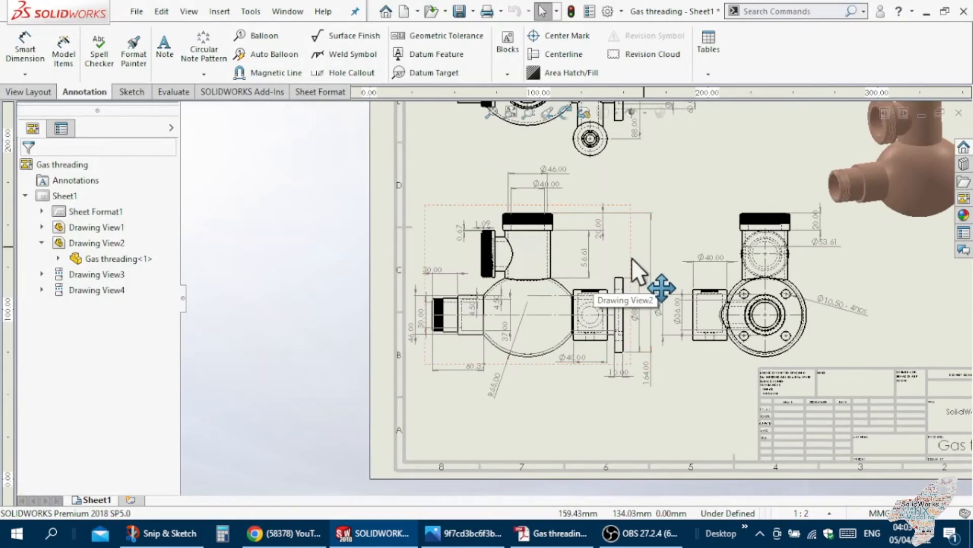
{"action": "scroll", "coordinate": [505, 324], "scroll_direction": "down", "scroll_amount": 2}
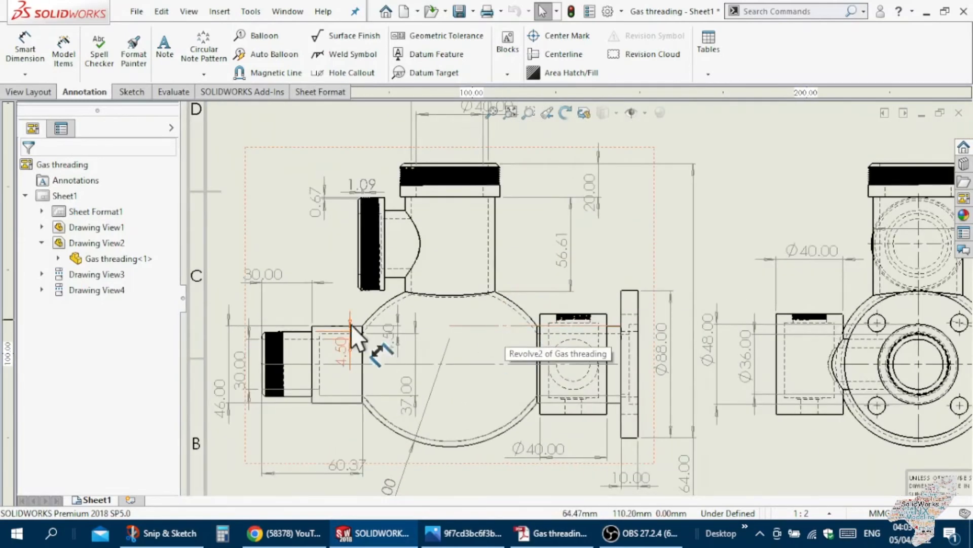
- Examine the thread profile and its dimensions on the side branch in the drawing's front view
{"action": "scroll", "coordinate": [532, 217], "scroll_direction": "up", "scroll_amount": 3}
{"action": "scroll", "coordinate": [438, 213], "scroll_direction": "down", "scroll_amount": 2}
{"action": "scroll", "coordinate": [447, 223], "scroll_direction": "down", "scroll_amount": 3}
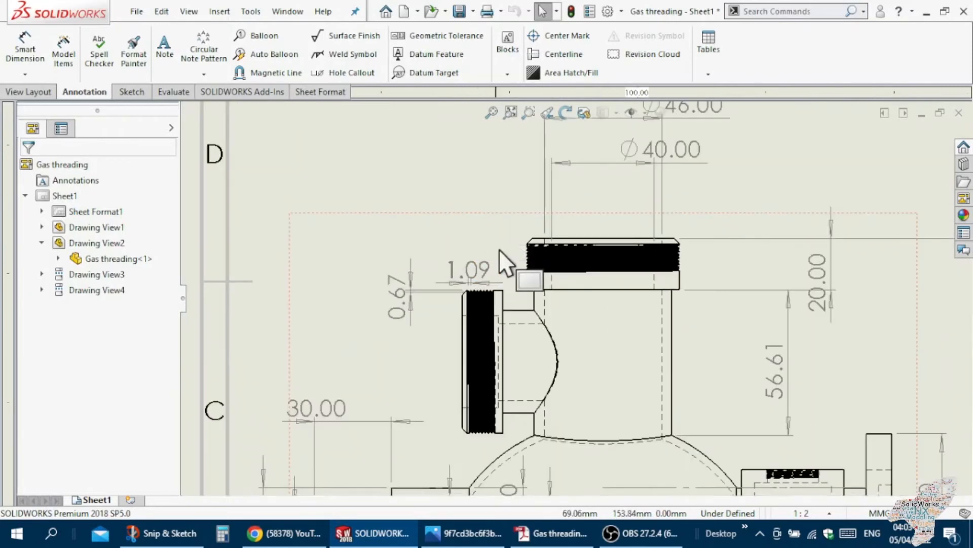
{"action": "scroll", "coordinate": [458, 312], "scroll_direction": "down", "scroll_amount": 3}
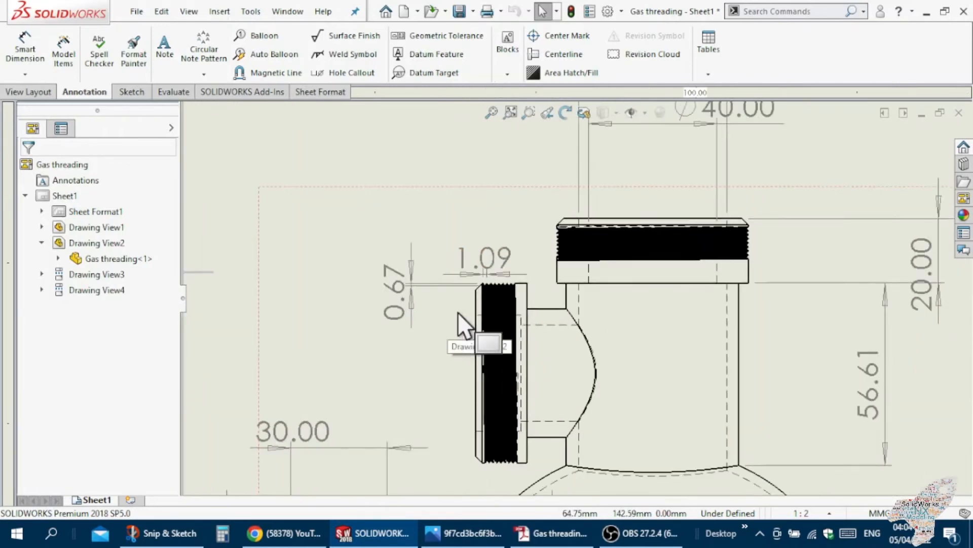
{"action": "scroll", "coordinate": [507, 292], "scroll_direction": "down", "scroll_amount": 3}
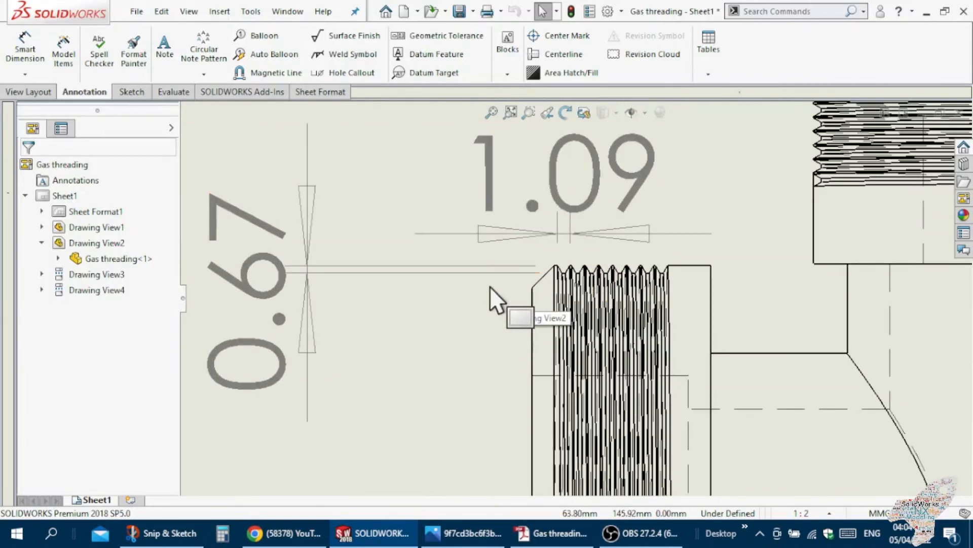
{"action": "scroll", "coordinate": [542, 287], "scroll_direction": "down", "scroll_amount": 1}
{"action": "scroll", "coordinate": [540, 287], "scroll_direction": "up", "scroll_amount": 5}
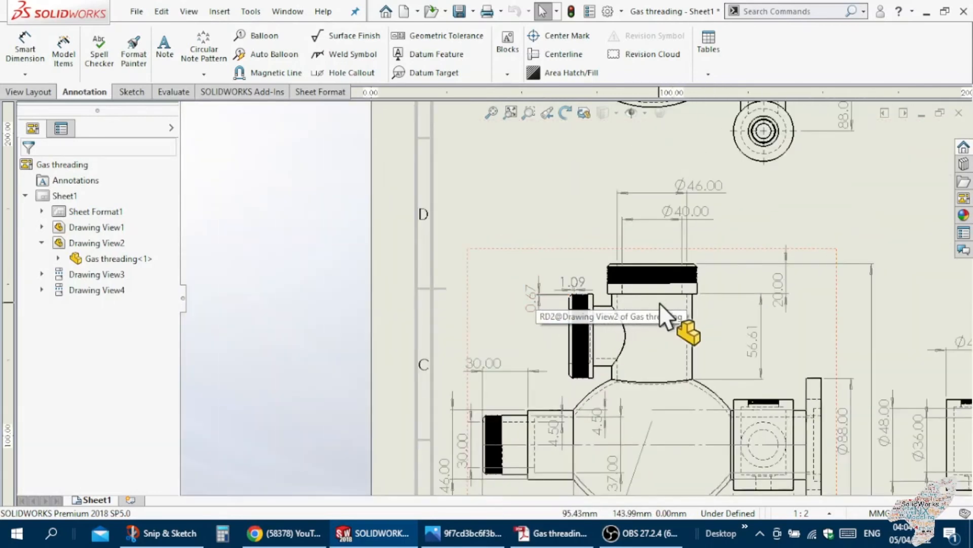
- Examine the threaded neck rim in the front view and the bolt-hole flange and side cylinder in the side view
{"action": "scroll", "coordinate": [720, 280], "scroll_direction": "down", "scroll_amount": 5}
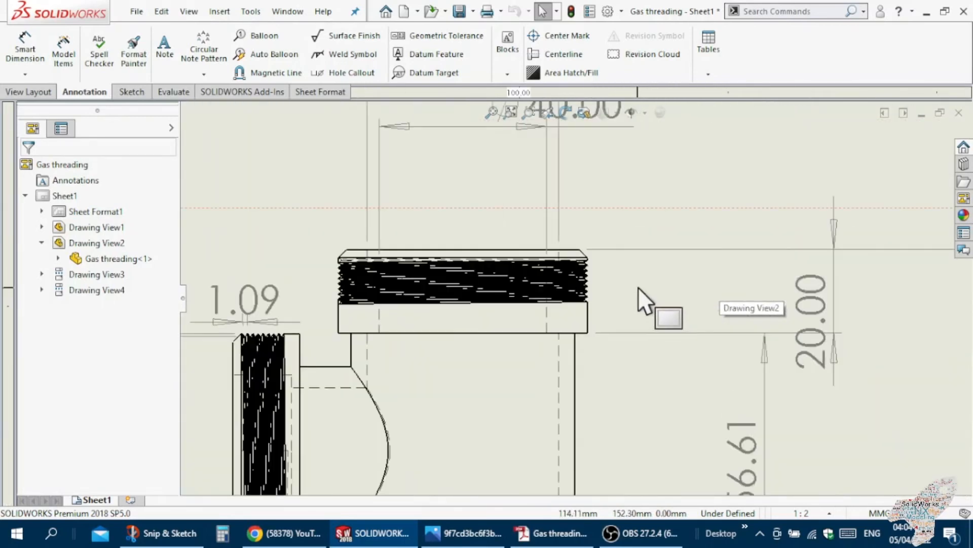
{"action": "scroll", "coordinate": [599, 285], "scroll_direction": "down", "scroll_amount": 2}
{"action": "scroll", "coordinate": [594, 302], "scroll_direction": "up", "scroll_amount": 6}
{"action": "scroll", "coordinate": [598, 303], "scroll_direction": "down", "scroll_amount": 3}
{"action": "scroll", "coordinate": [619, 289], "scroll_direction": "down", "scroll_amount": 1}
{"action": "scroll", "coordinate": [597, 283], "scroll_direction": "up", "scroll_amount": 5}
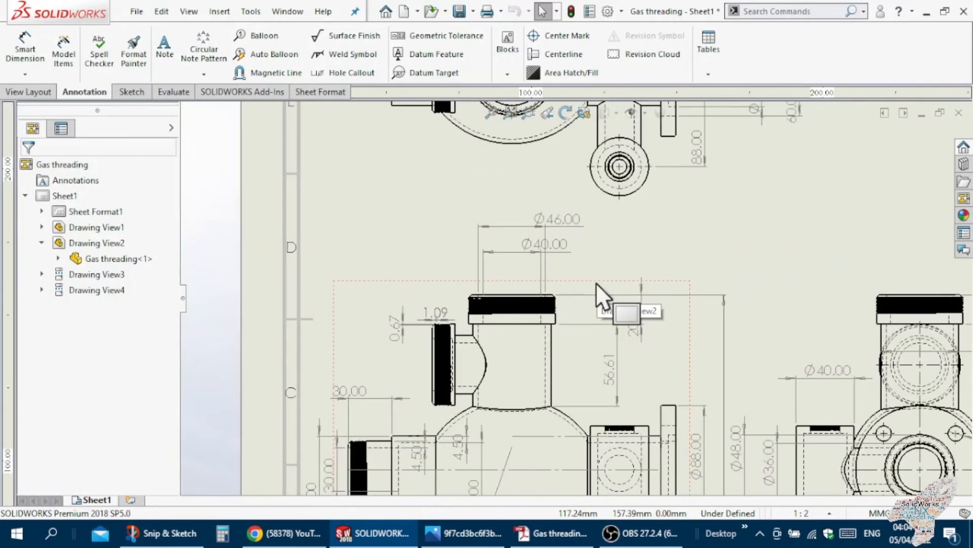
{"action": "scroll", "coordinate": [596, 282], "scroll_direction": "up", "scroll_amount": 3}
{"action": "scroll", "coordinate": [790, 401], "scroll_direction": "down", "scroll_amount": 4}
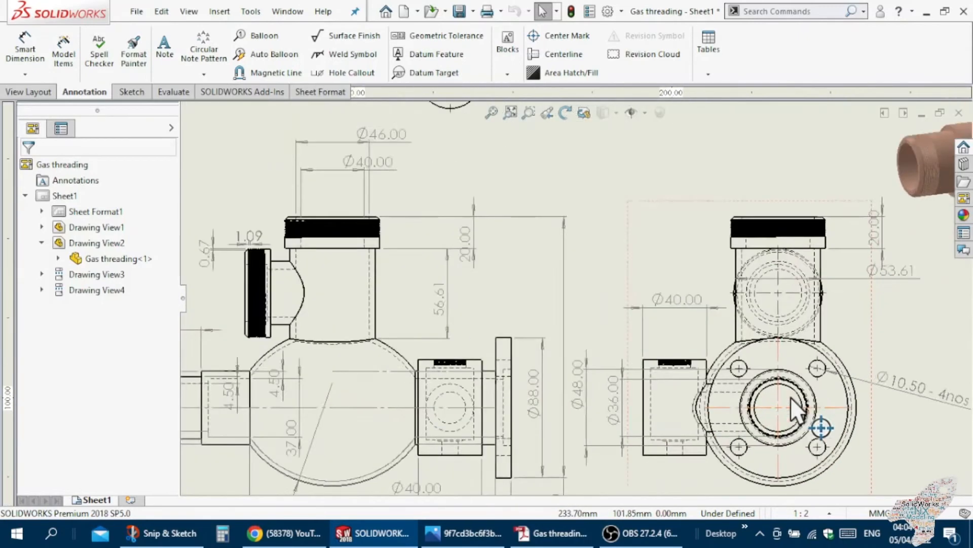
{"action": "scroll", "coordinate": [776, 409], "scroll_direction": "down", "scroll_amount": 2}
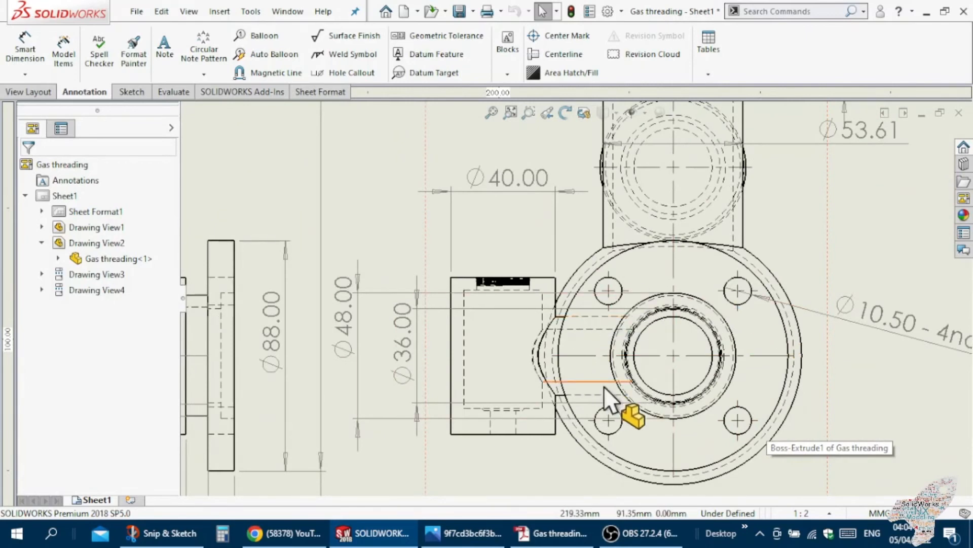
{"action": "scroll", "coordinate": [631, 402], "scroll_direction": "up", "scroll_amount": 3}
{"action": "scroll", "coordinate": [632, 402], "scroll_direction": "up", "scroll_amount": 3}
{"action": "scroll", "coordinate": [670, 313], "scroll_direction": "up", "scroll_amount": 2}
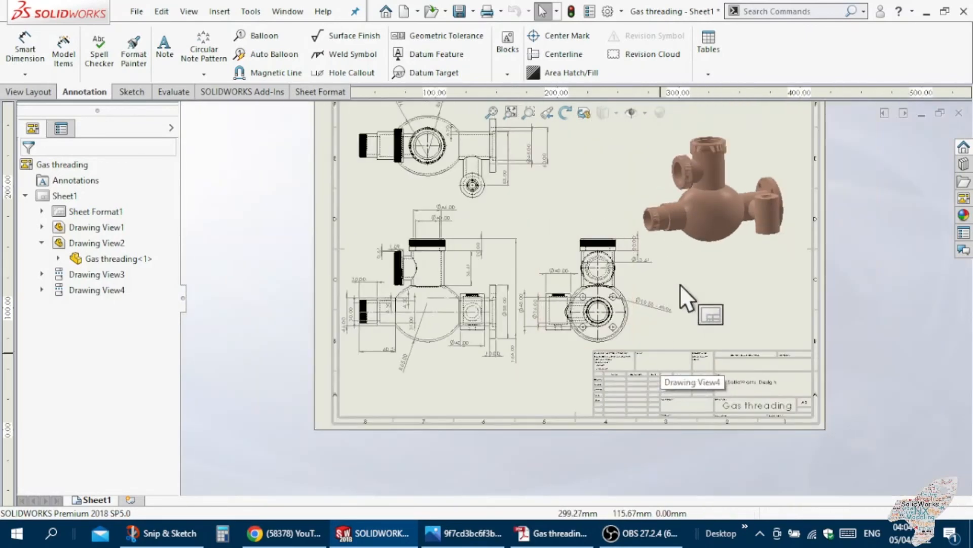
- Inspect the shaded isometric view and move it higher on the drawing sheet
{"action": "scroll", "coordinate": [664, 188], "scroll_direction": "down", "scroll_amount": 1}
{"action": "scroll", "coordinate": [683, 173], "scroll_direction": "down", "scroll_amount": 2}
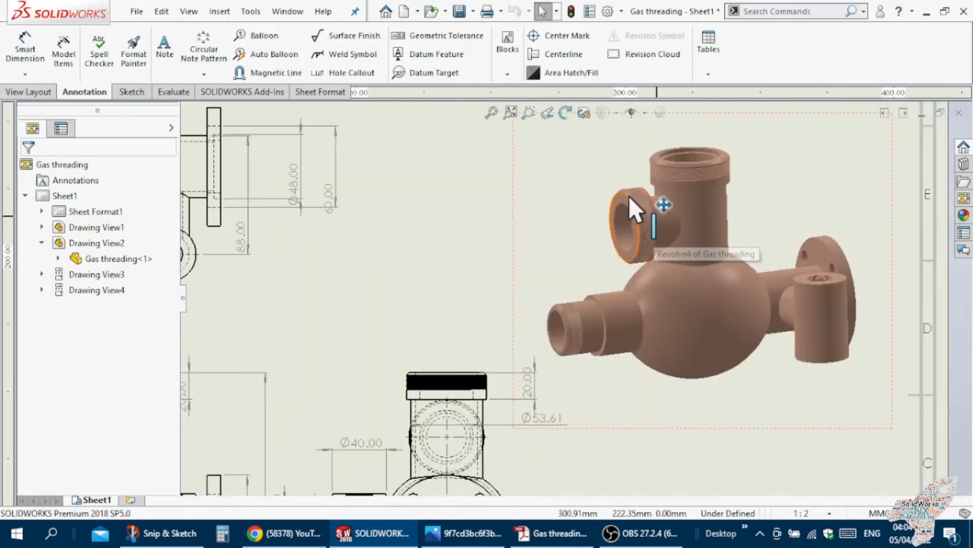
{"action": "scroll", "coordinate": [627, 202], "scroll_direction": "up", "scroll_amount": 1}
{"action": "scroll", "coordinate": [623, 205], "scroll_direction": "up", "scroll_amount": 3}
{"action": "scroll", "coordinate": [607, 249], "scroll_direction": "down", "scroll_amount": 2}
{"action": "left_click", "coordinate": [604, 246]}
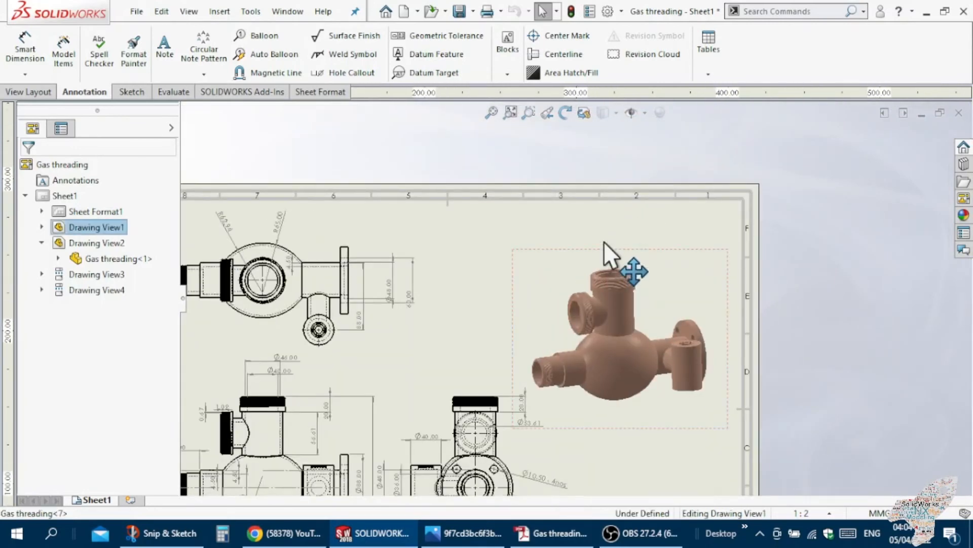
{"action": "left_click_drag", "start_coordinate": [610, 218], "coordinate": [606, 214]}
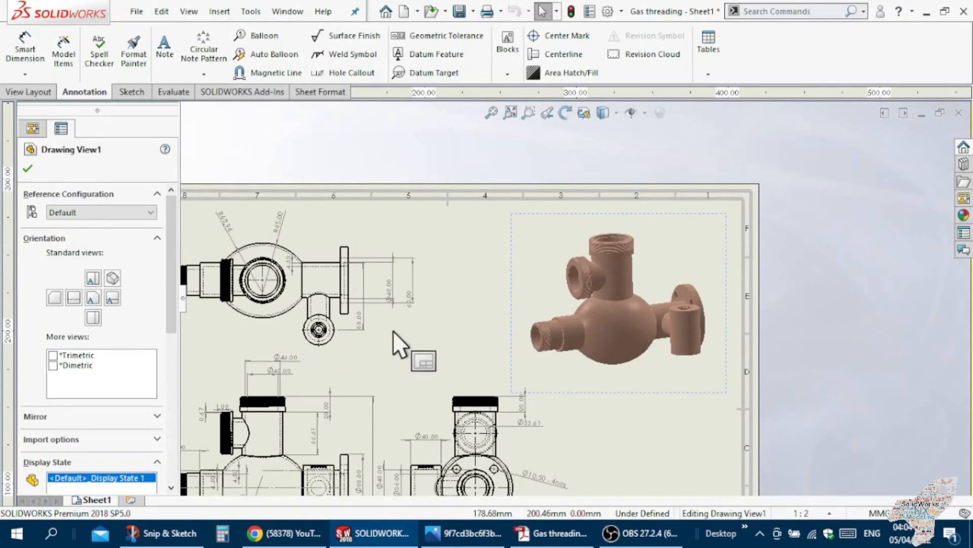
{"action": "left_click", "coordinate": [407, 333]}
- Examine the dimensions of the top view, including the body radii and the side cylinder's offset
{"action": "scroll", "coordinate": [393, 328], "scroll_direction": "up", "scroll_amount": 2}
{"action": "scroll", "coordinate": [395, 303], "scroll_direction": "down", "scroll_amount": 4}
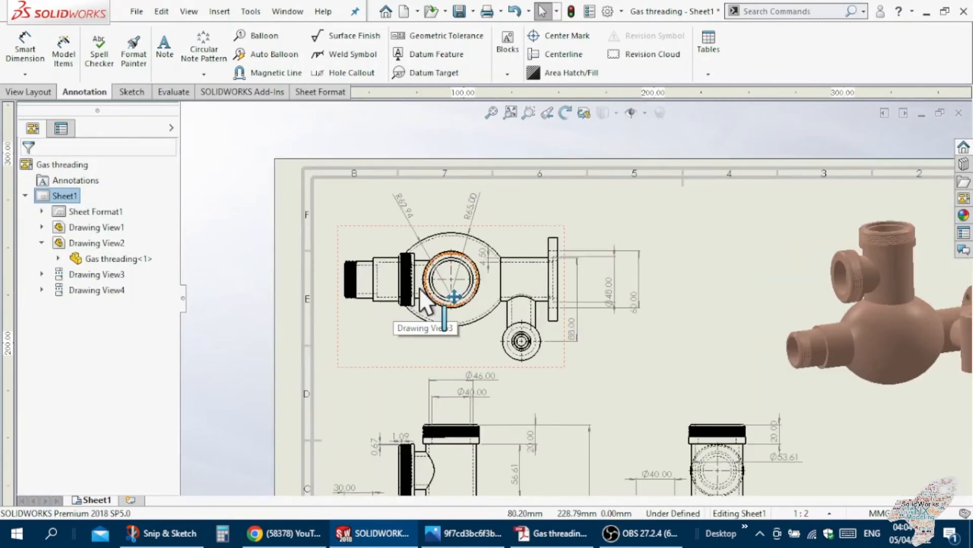
{"action": "scroll", "coordinate": [513, 312], "scroll_direction": "down", "scroll_amount": 2}
{"action": "scroll", "coordinate": [544, 277], "scroll_direction": "up", "scroll_amount": 1}
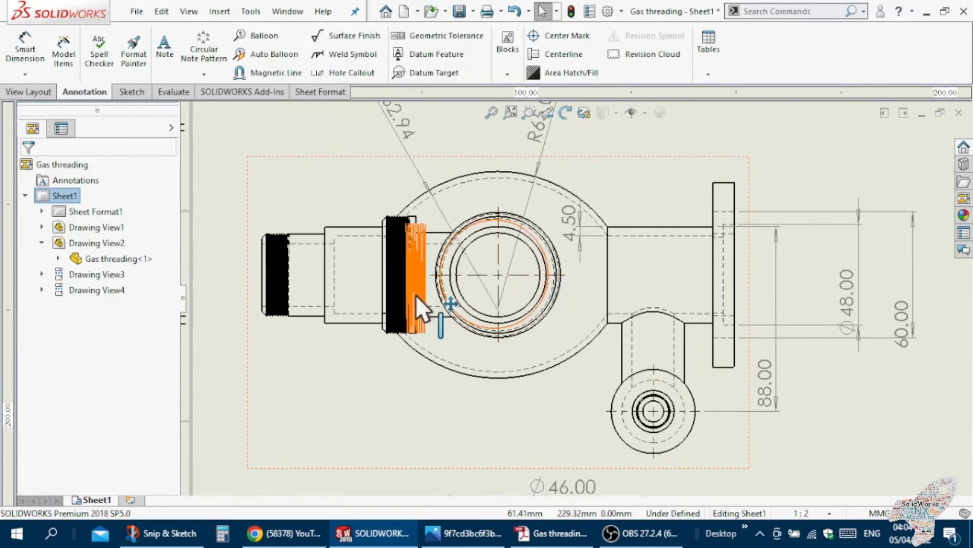
{"action": "scroll", "coordinate": [426, 305], "scroll_direction": "up", "scroll_amount": 1}
{"action": "scroll", "coordinate": [436, 313], "scroll_direction": "up", "scroll_amount": 5}
{"action": "scroll", "coordinate": [577, 358], "scroll_direction": "up", "scroll_amount": 1}
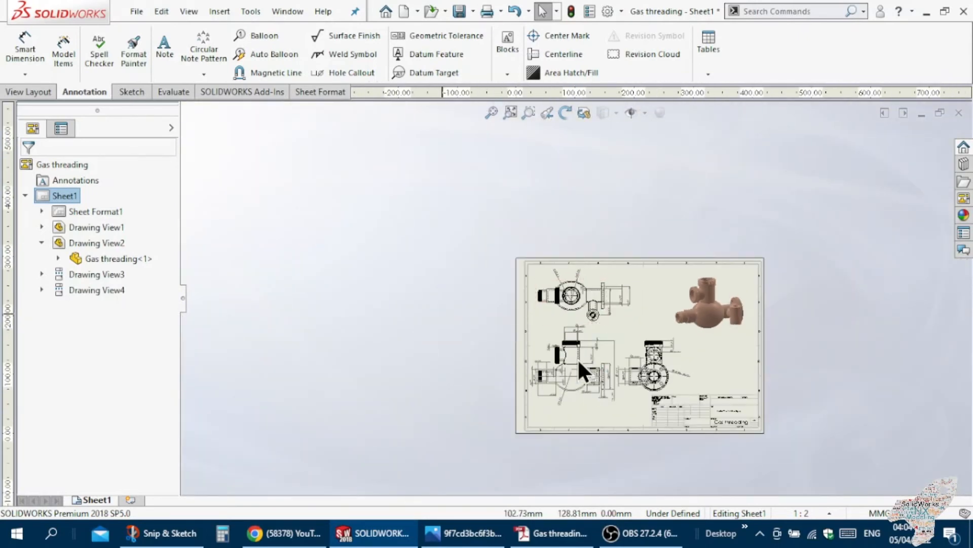
- Inspect the title block and open the sheet format for editing
{"action": "scroll", "coordinate": [654, 405], "scroll_direction": "down", "scroll_amount": 1}
{"action": "scroll", "coordinate": [710, 436], "scroll_direction": "down", "scroll_amount": 2}
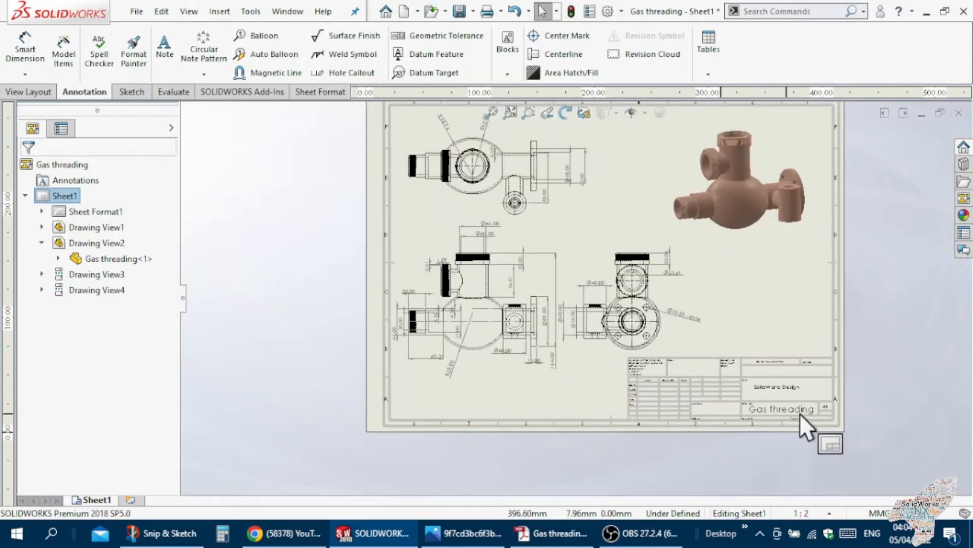
{"action": "scroll", "coordinate": [801, 423], "scroll_direction": "down", "scroll_amount": 2}
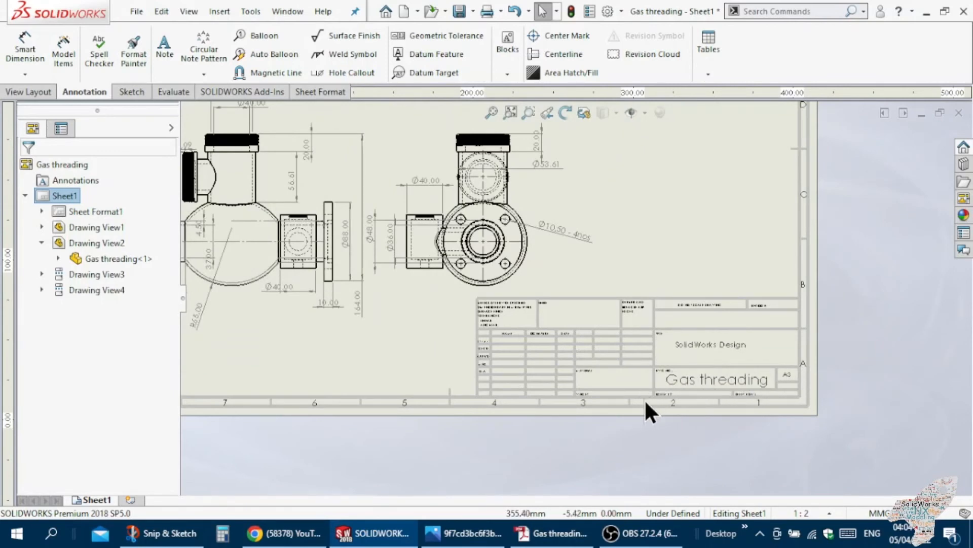
{"action": "scroll", "coordinate": [666, 375], "scroll_direction": "down", "scroll_amount": 2}
{"action": "scroll", "coordinate": [654, 356], "scroll_direction": "up", "scroll_amount": 1}
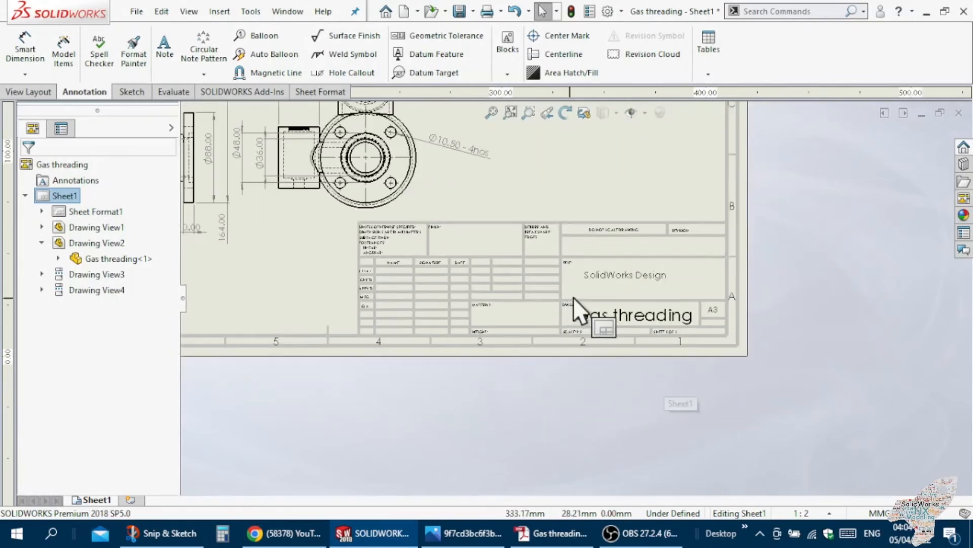
{"action": "scroll", "coordinate": [570, 299], "scroll_direction": "up", "scroll_amount": 1}
{"action": "scroll", "coordinate": [570, 297], "scroll_direction": "down", "scroll_amount": 2}
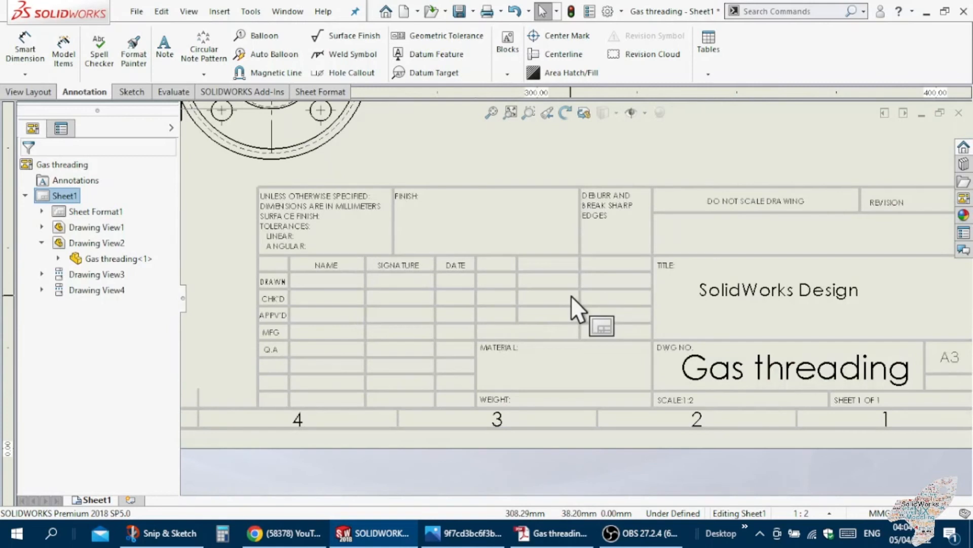
{"action": "right_click", "coordinate": [527, 255]}
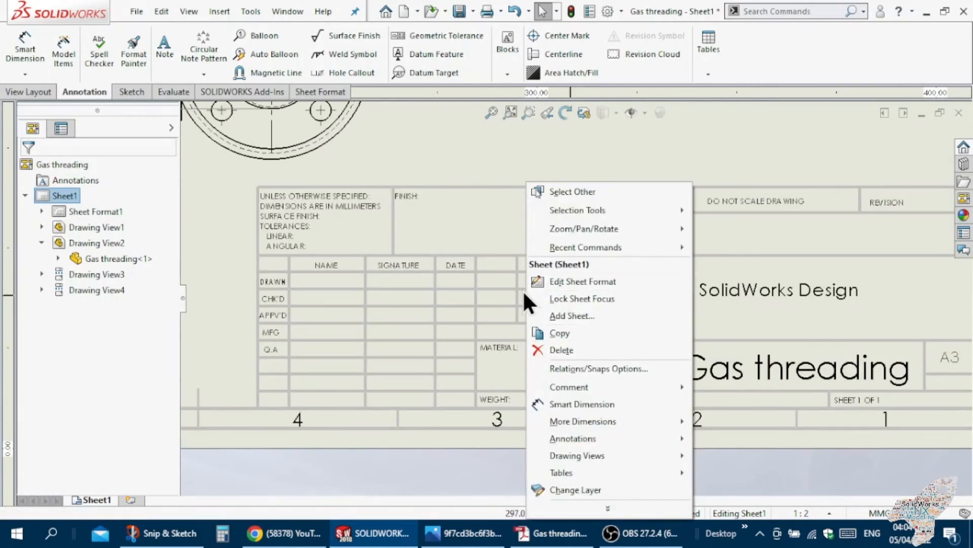
{"action": "left_click", "coordinate": [550, 282]}
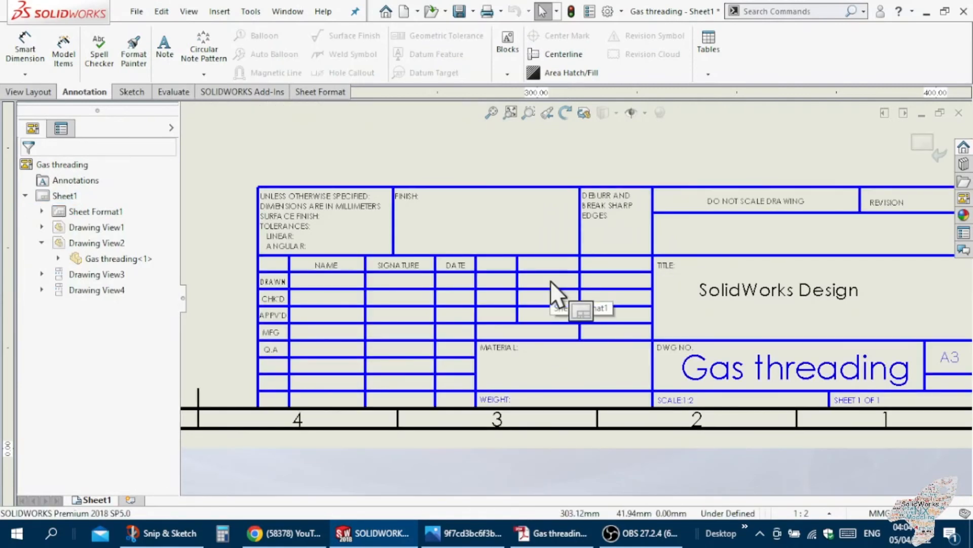
- Check the title block's title and drawing number area and exit sheet format editing
{"action": "scroll", "coordinate": [679, 297], "scroll_direction": "up", "scroll_amount": 5}
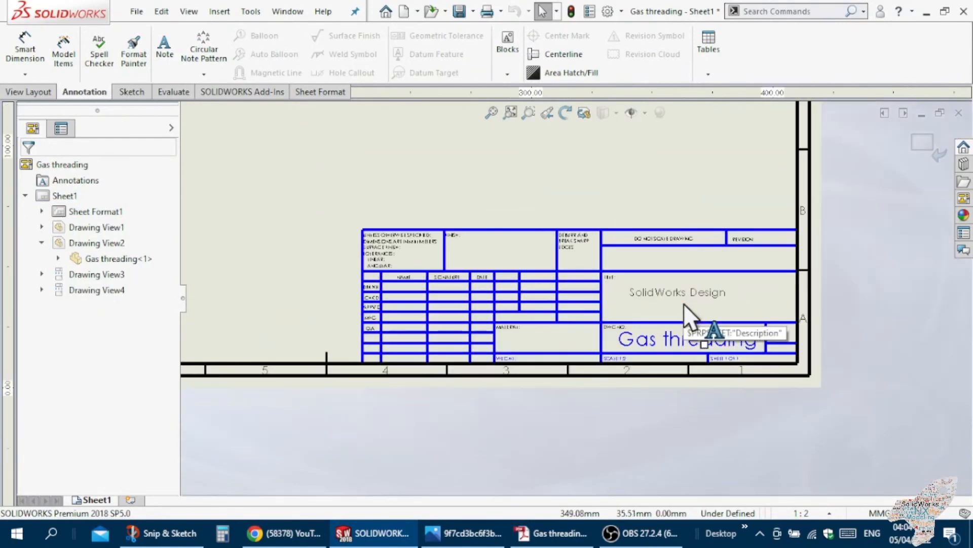
{"action": "scroll", "coordinate": [665, 276], "scroll_direction": "up", "scroll_amount": 2}
{"action": "left_click", "coordinate": [922, 142]}
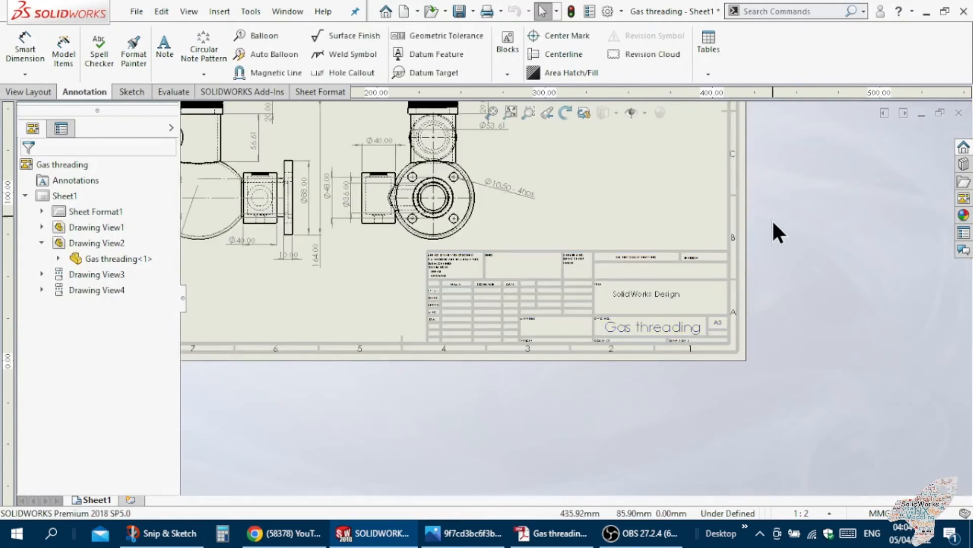
- Browse the standard and isometric part views available for placement on the drawing sheet
{"action": "scroll", "coordinate": [767, 232], "scroll_direction": "up", "scroll_amount": 3}
{"action": "scroll", "coordinate": [768, 233], "scroll_direction": "up", "scroll_amount": 3}
{"action": "scroll", "coordinate": [532, 200], "scroll_direction": "down", "scroll_amount": 4}
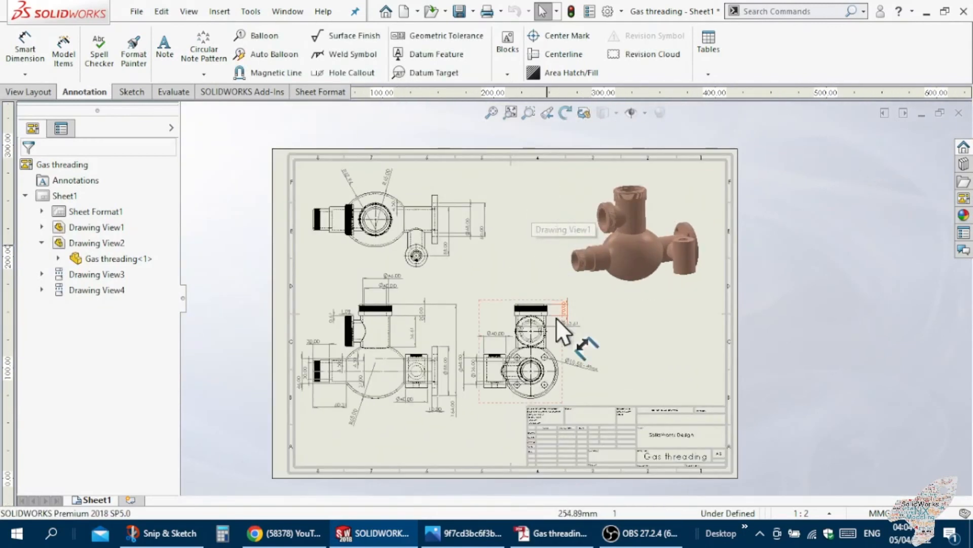
{"action": "scroll", "coordinate": [532, 357], "scroll_direction": "down", "scroll_amount": 1}
{"action": "scroll", "coordinate": [532, 357], "scroll_direction": "down", "scroll_amount": 1}
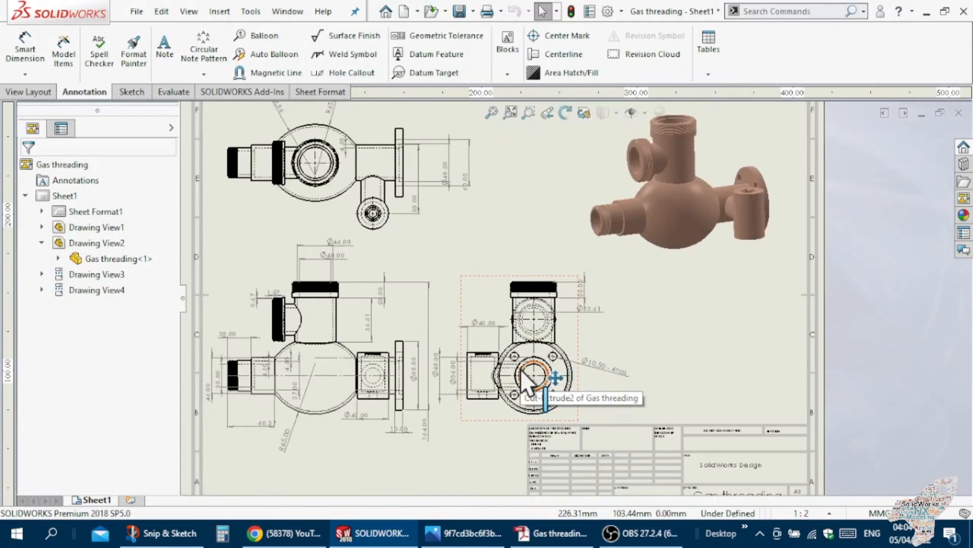
{"action": "left_click", "coordinate": [962, 198]}
{"action": "scroll", "coordinate": [857, 304], "scroll_direction": "down", "scroll_amount": 1}
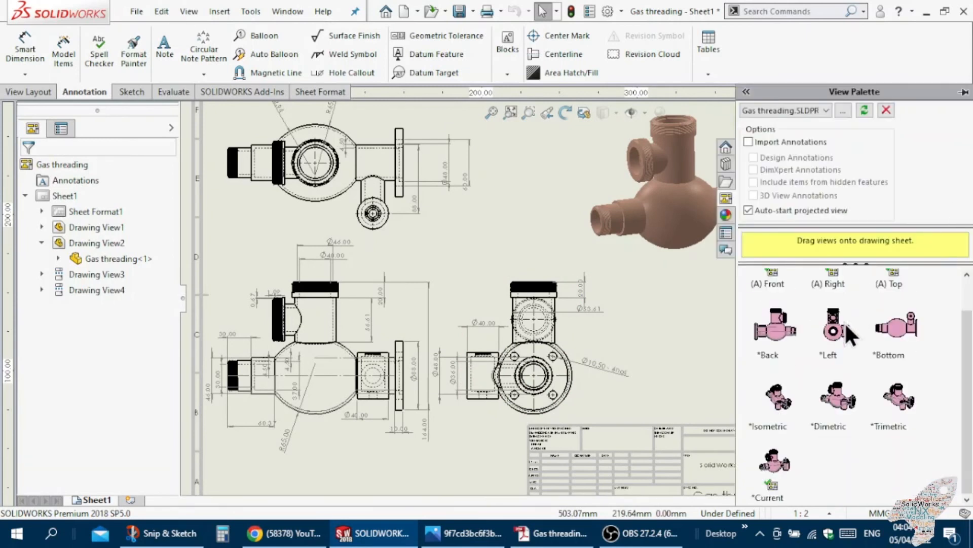
{"action": "scroll", "coordinate": [838, 351], "scroll_direction": "up", "scroll_amount": 1}
{"action": "mouse_move", "coordinate": [782, 432]}
{"action": "left_mouse_down"}
{"action": "mouse_move", "coordinate": [725, 319]}
{"action": "mouse_move", "coordinate": [662, 320]}
{"action": "mouse_move", "coordinate": [681, 317]}
{"action": "left_mouse_up"}
- Examine the front view's dimensions around the threaded necks and spherical body, and review the complete drawing sheet
{"action": "scroll", "coordinate": [426, 269], "scroll_direction": "down", "scroll_amount": 4}
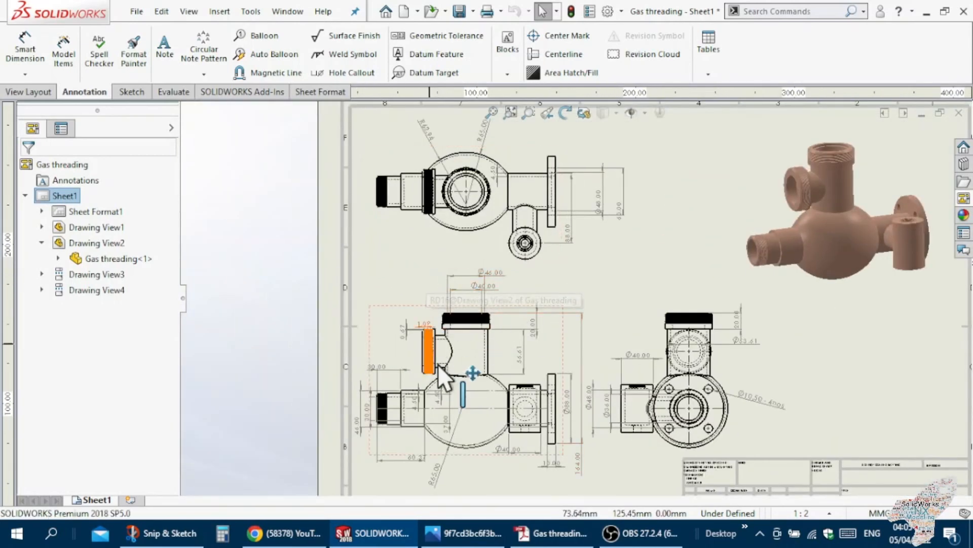
{"action": "scroll", "coordinate": [511, 365], "scroll_direction": "up", "scroll_amount": 2}
{"action": "scroll", "coordinate": [539, 374], "scroll_direction": "down", "scroll_amount": 3}
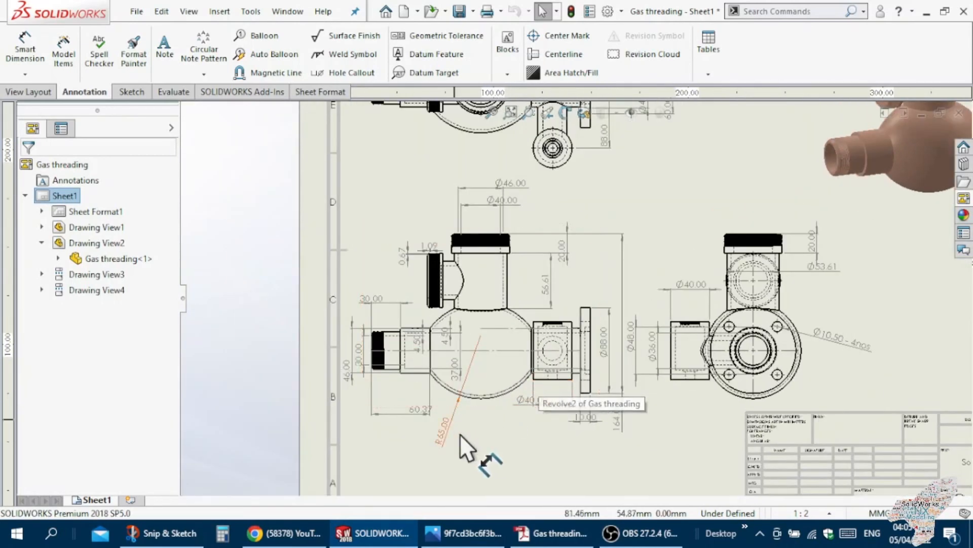
{"action": "key", "text": "f"}
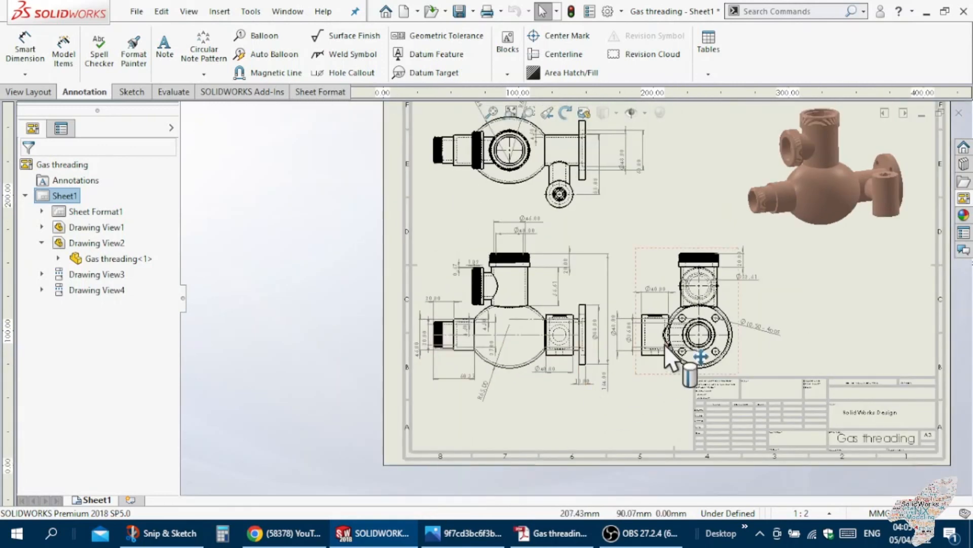
{"action": "scroll", "coordinate": [664, 344], "scroll_direction": "up", "scroll_amount": 2}
{"action": "scroll", "coordinate": [733, 260], "scroll_direction": "down", "scroll_amount": 2}
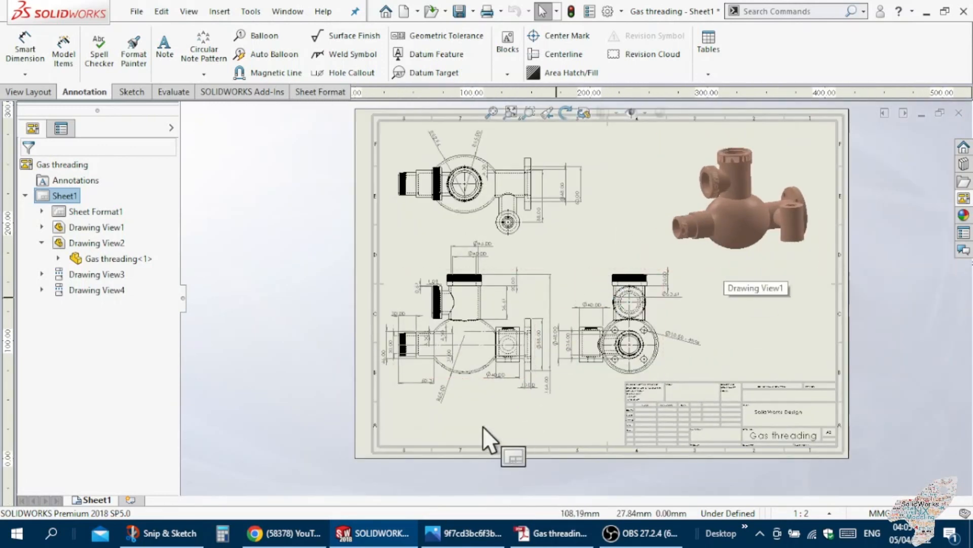